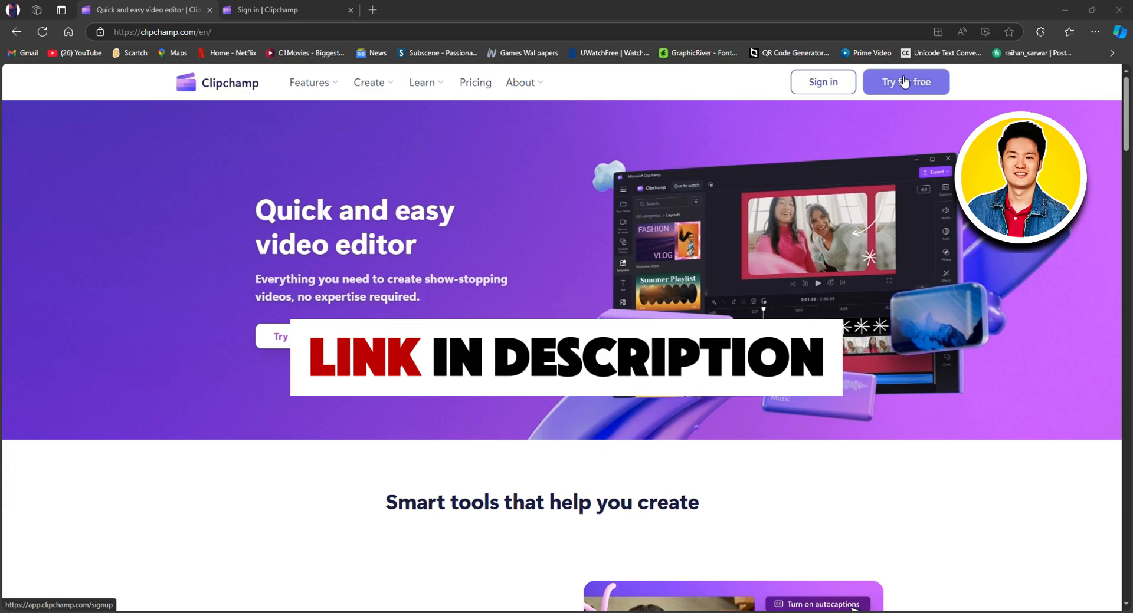
- Open the free sign-up page and sign in to Clipchamp with a Google account, granting the requested access
click(870, 88)
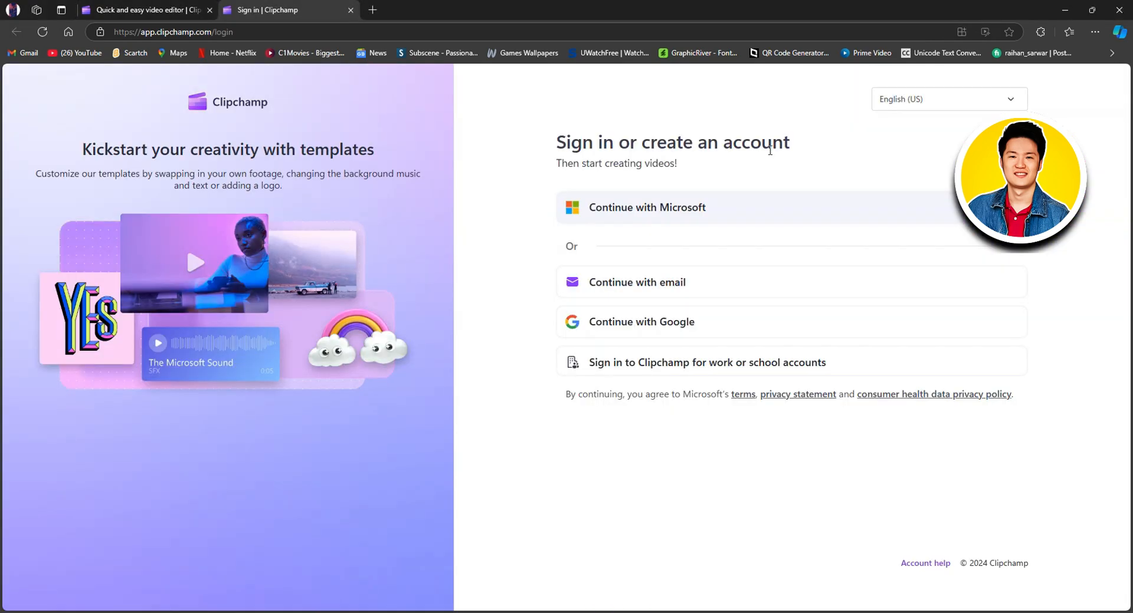
click(1010, 105)
click(824, 229)
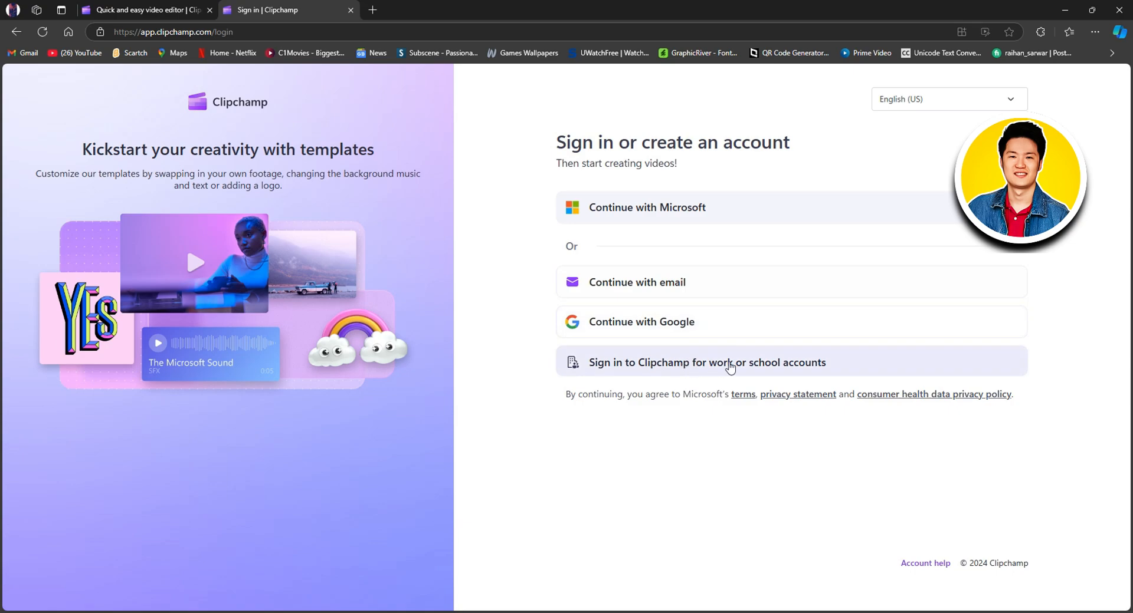
click(638, 322)
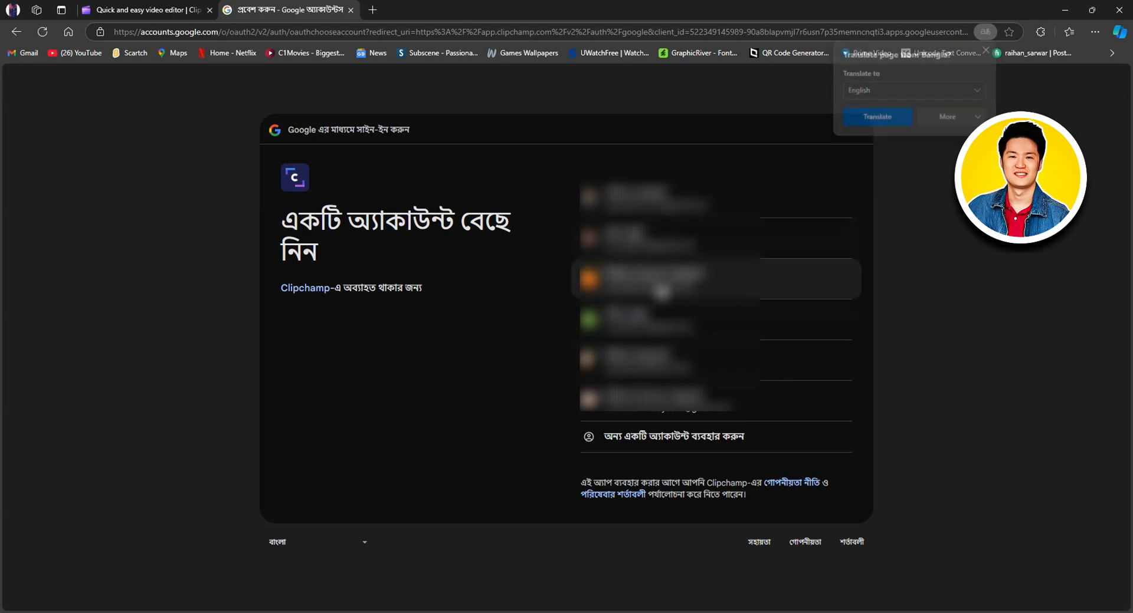
click(661, 292)
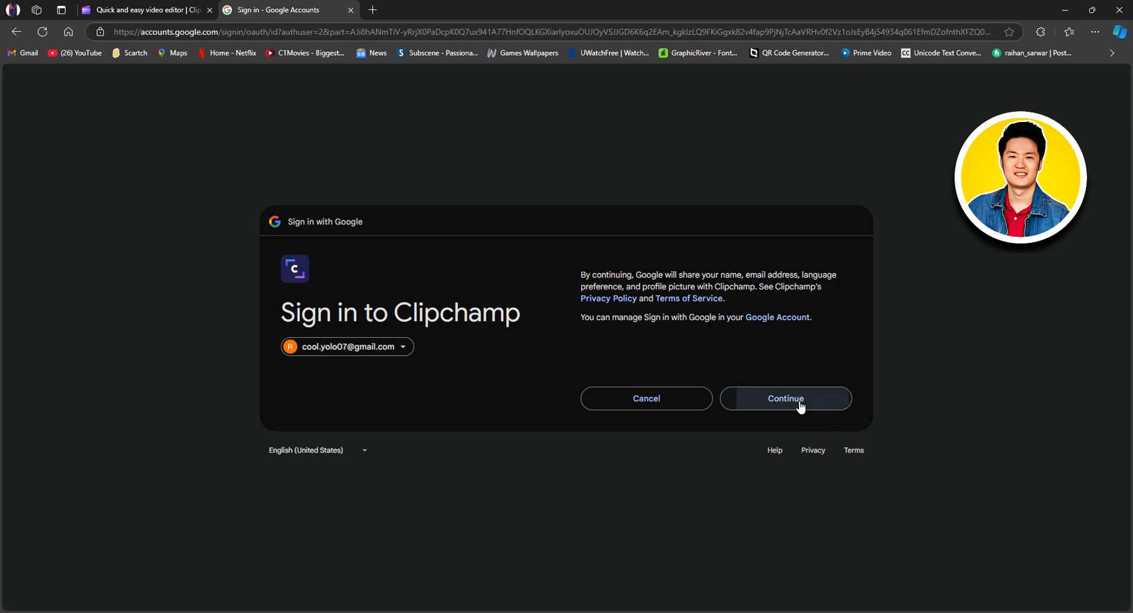
click(801, 405)
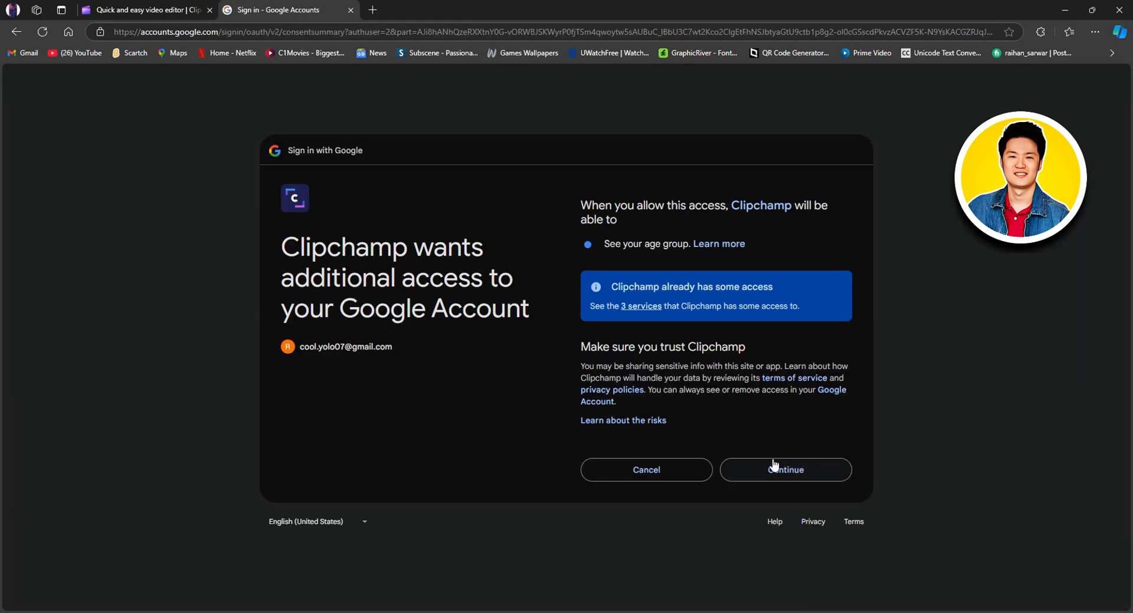
click(787, 471)
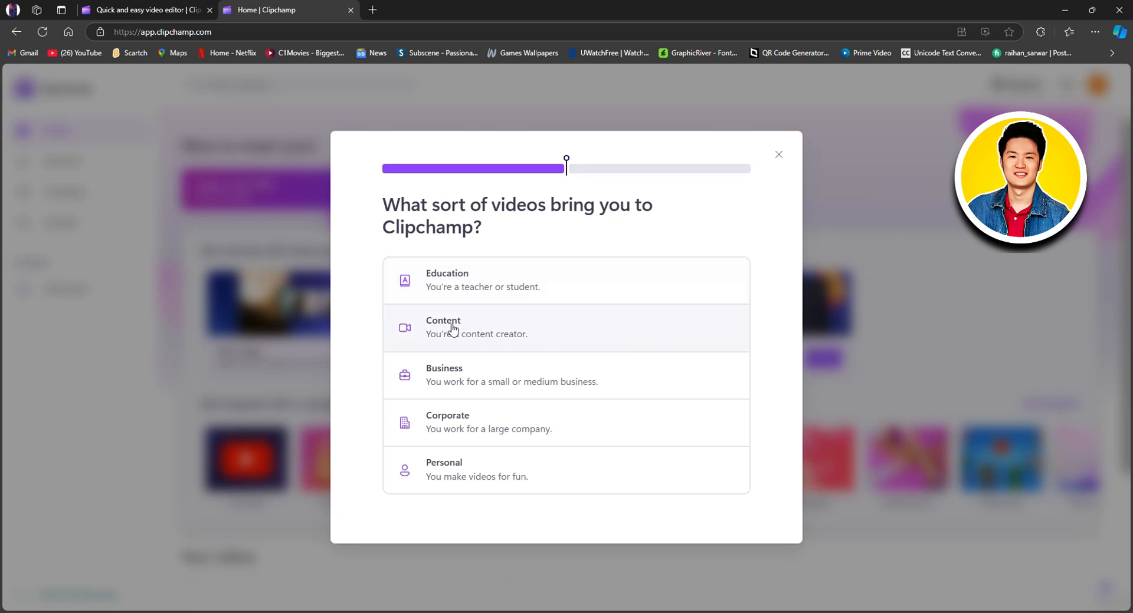
- Answer the onboarding questions with Content as the video type and Vlogger as the kind of content creator
click(485, 338)
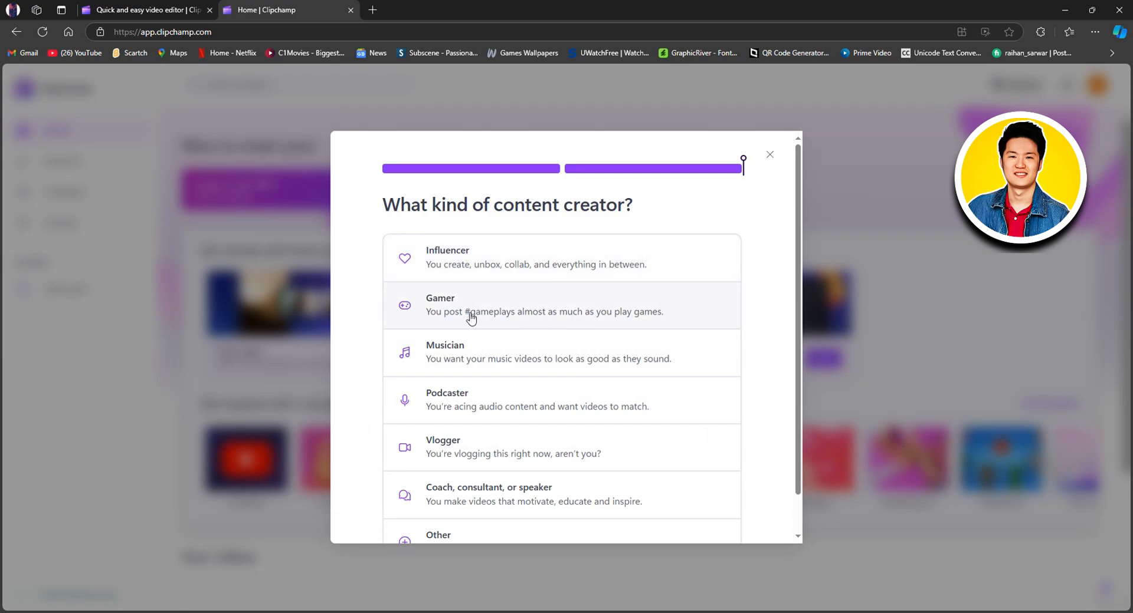
click(463, 451)
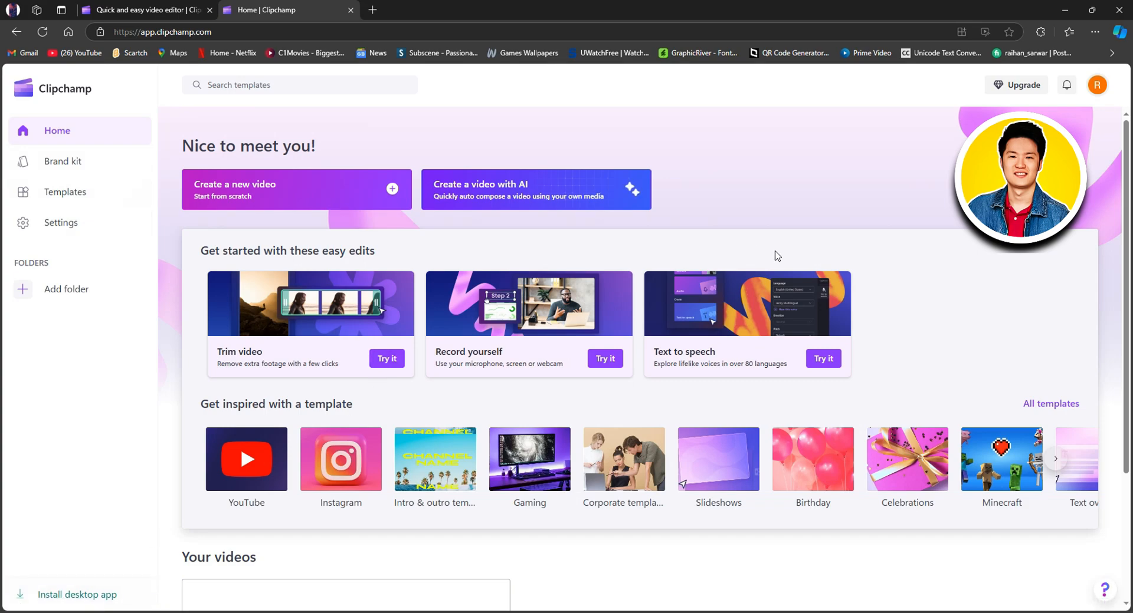
- Look through the home page's easy edits, template categories and the Your videos section
scroll(774, 255, down, 1)
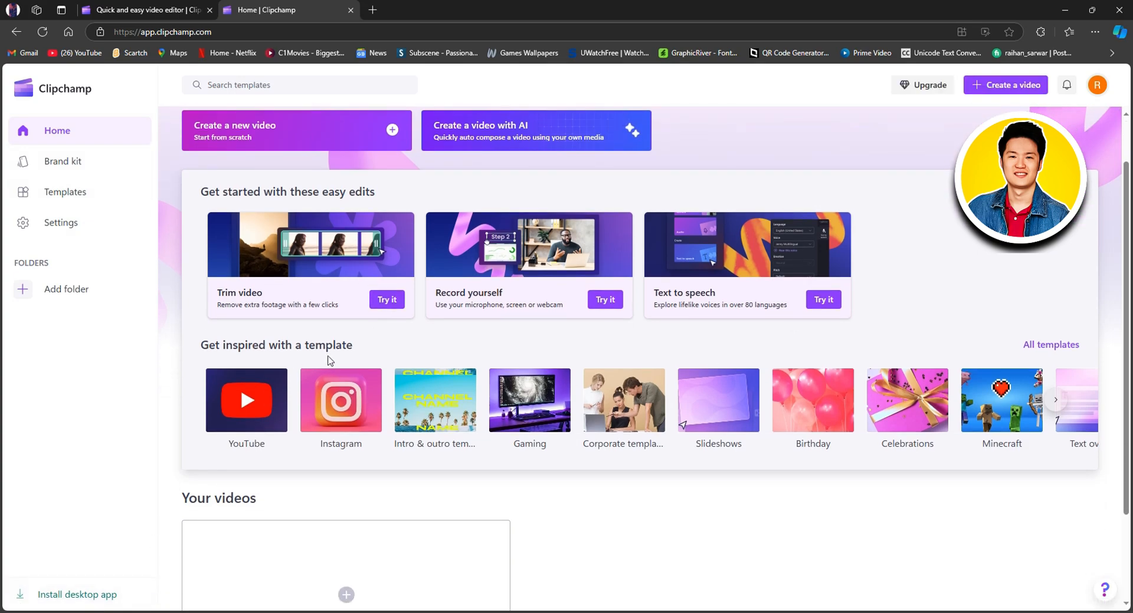
click(1055, 400)
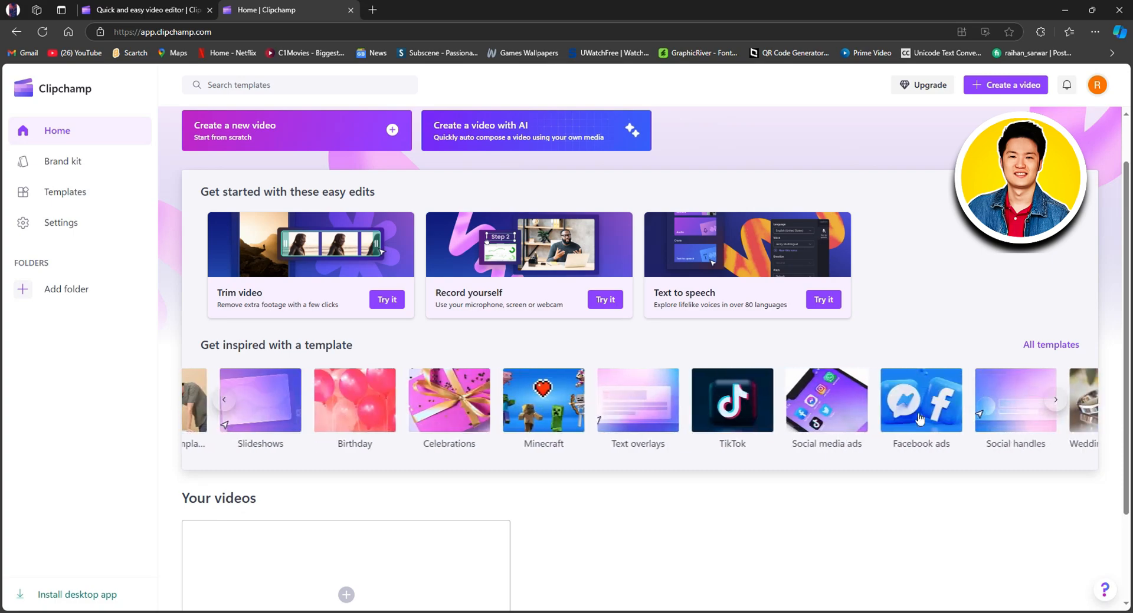
scroll(810, 426, down, 2)
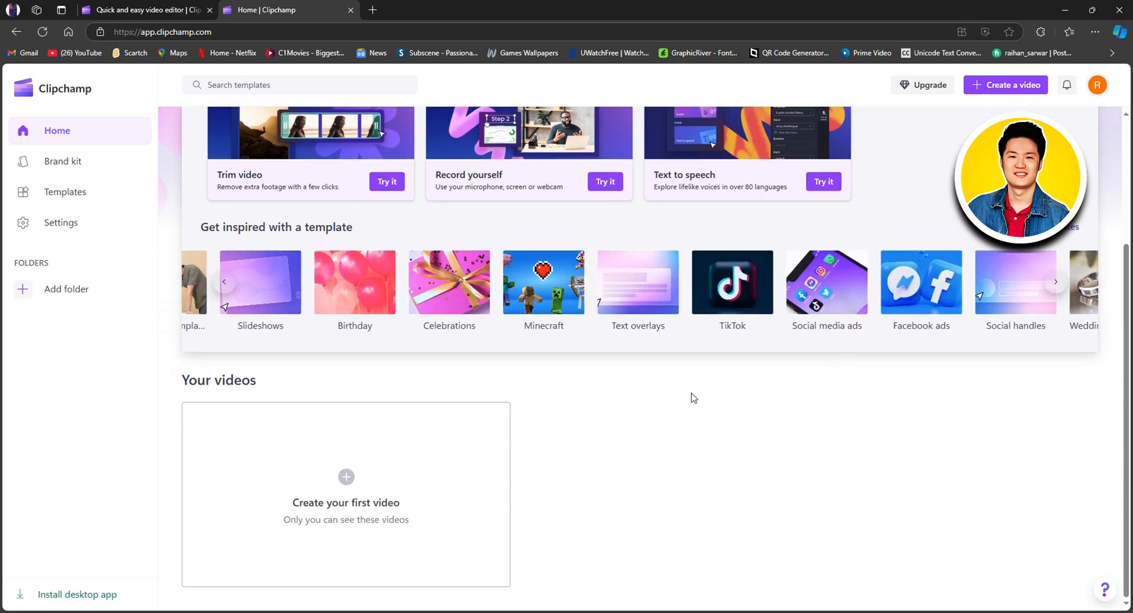
scroll(693, 398, up, 3)
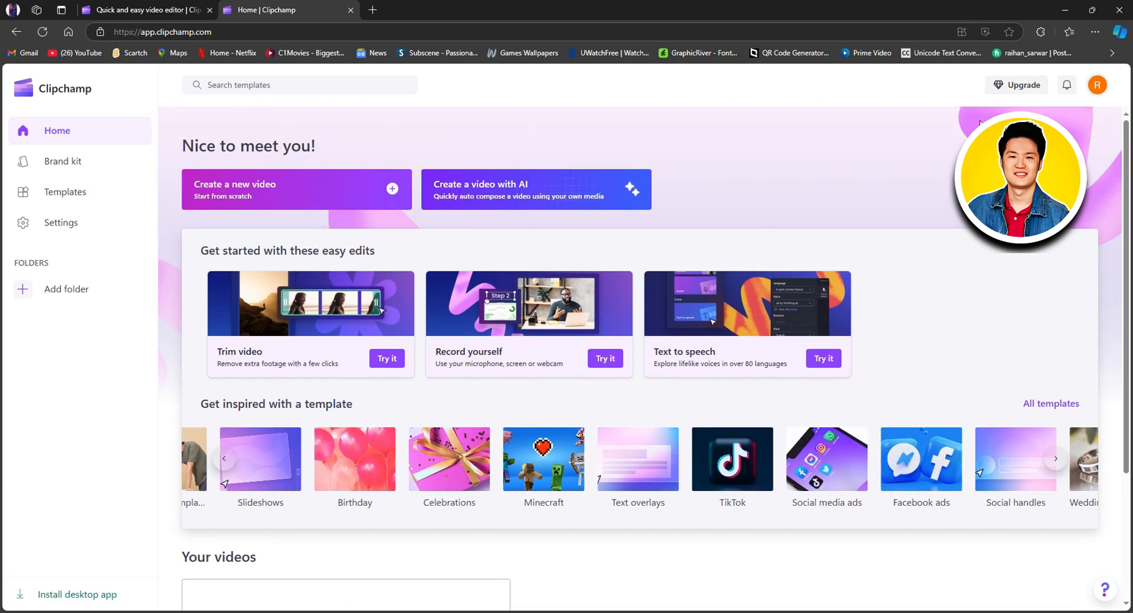
- Review the Clipchamp Premium upgrade offer, choose the yearly option and close the offer without upgrading
click(1008, 87)
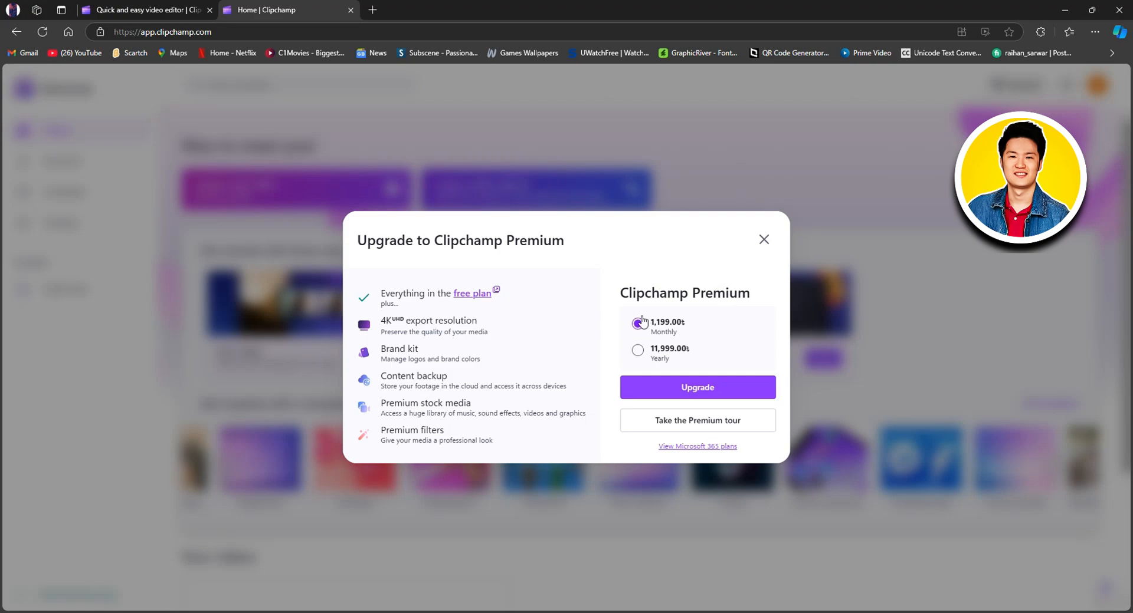
click(638, 352)
click(763, 241)
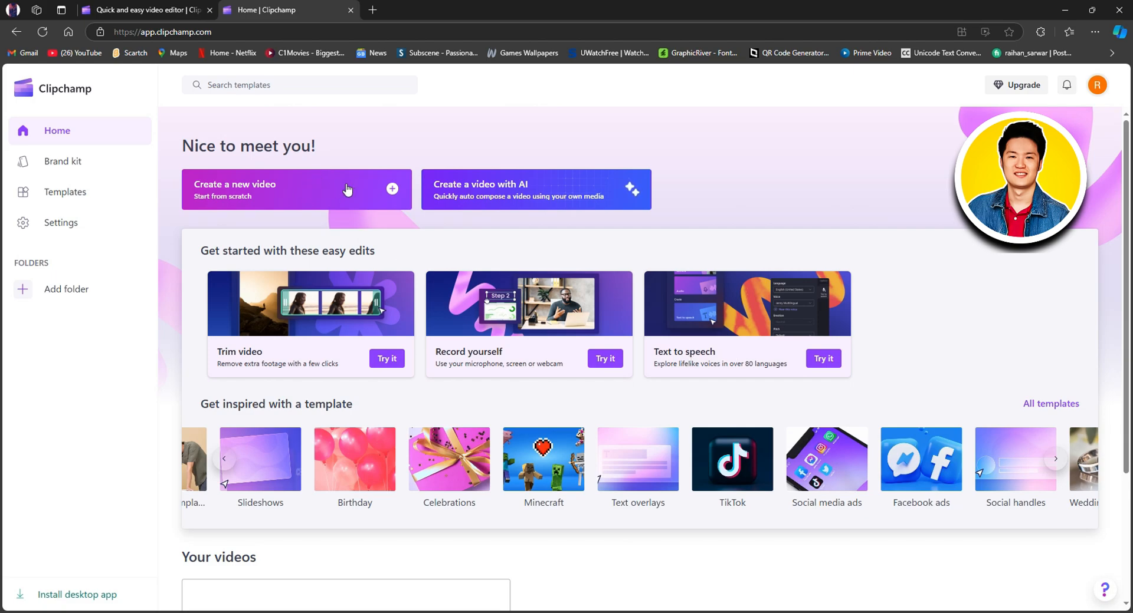
- Create a new video from scratch and dismiss the content search tip in the editor
click(386, 188)
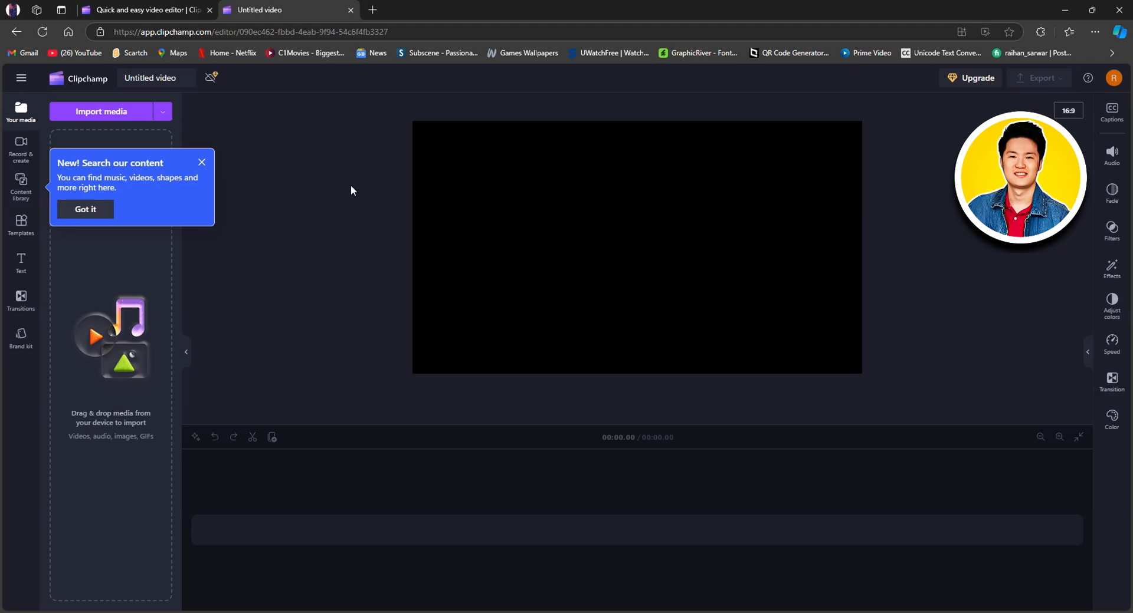
click(95, 211)
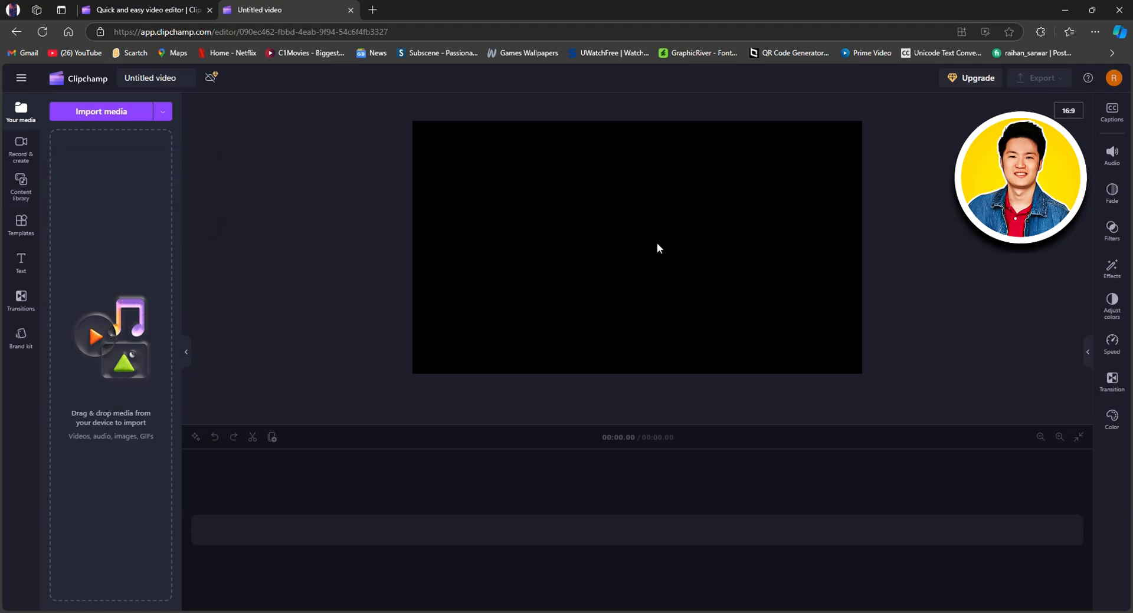
- Examine the recording and creation options and the categories of the content library
click(24, 163)
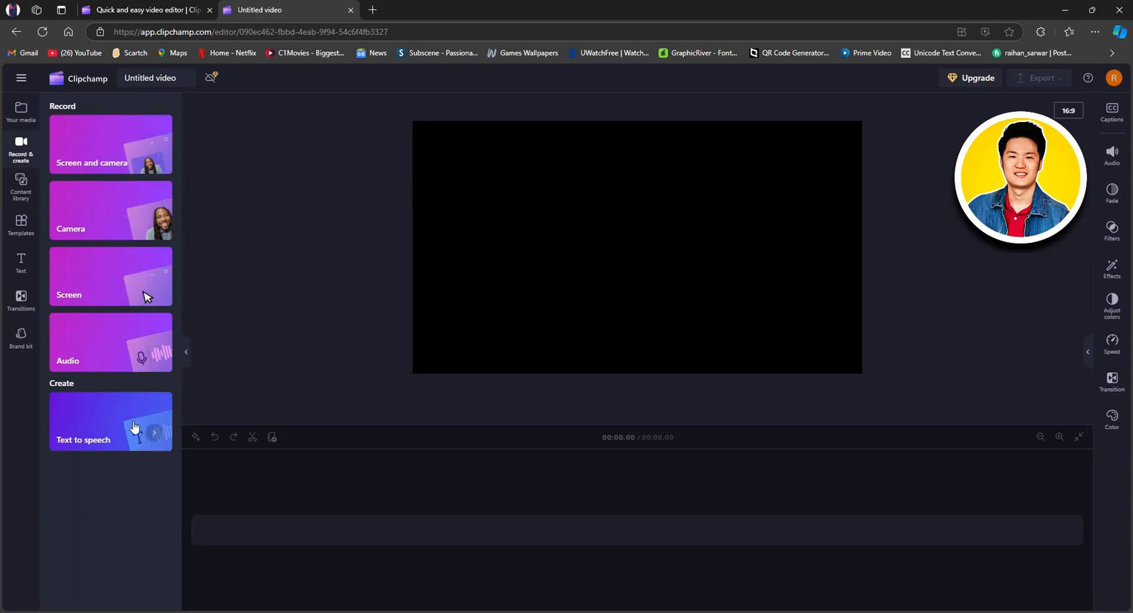
click(25, 186)
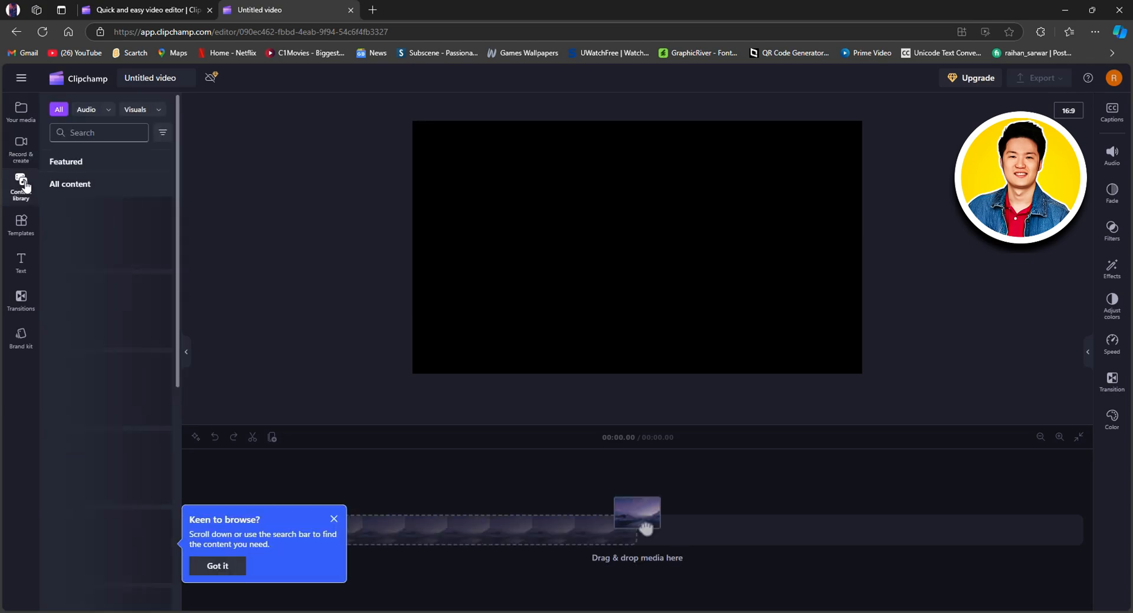
scroll(108, 259, down, 2)
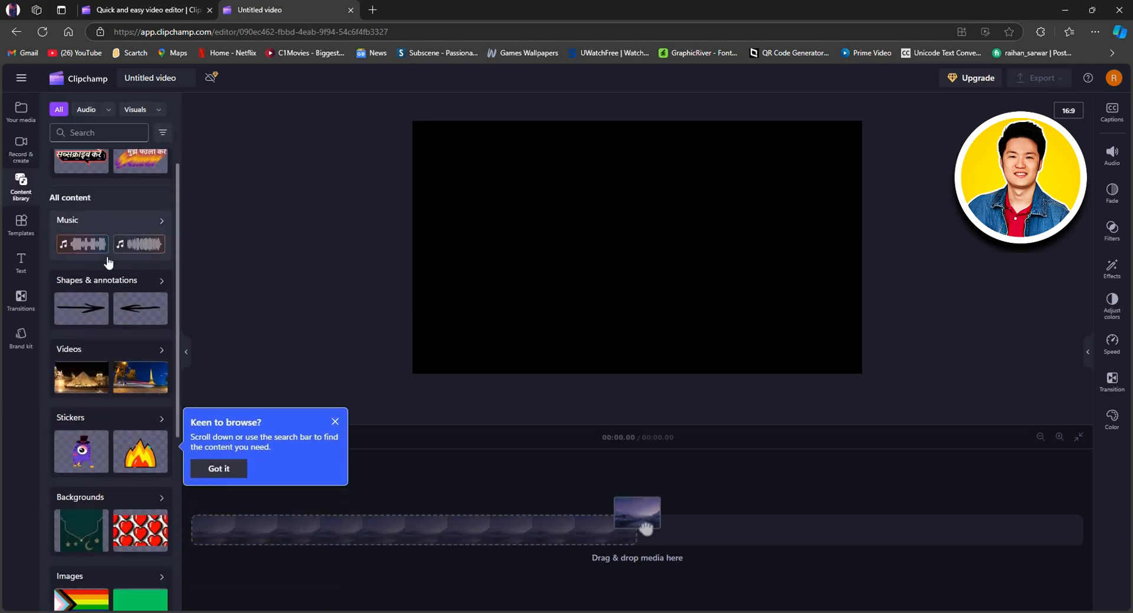
scroll(108, 262, down, 5)
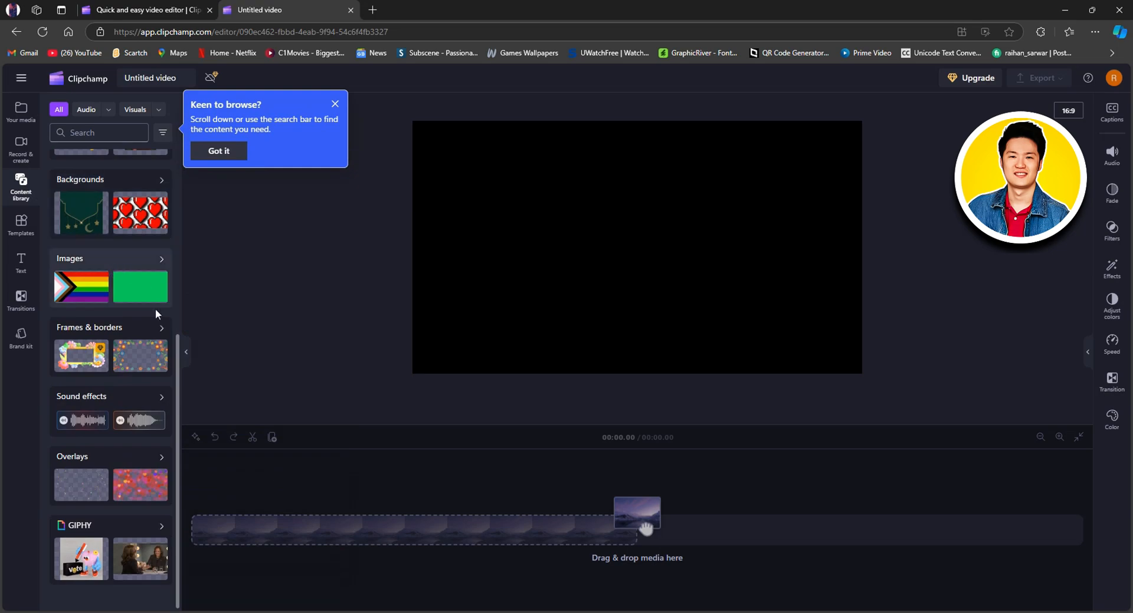
- Browse the video template categories from YouTube through to the video meme templates
click(21, 225)
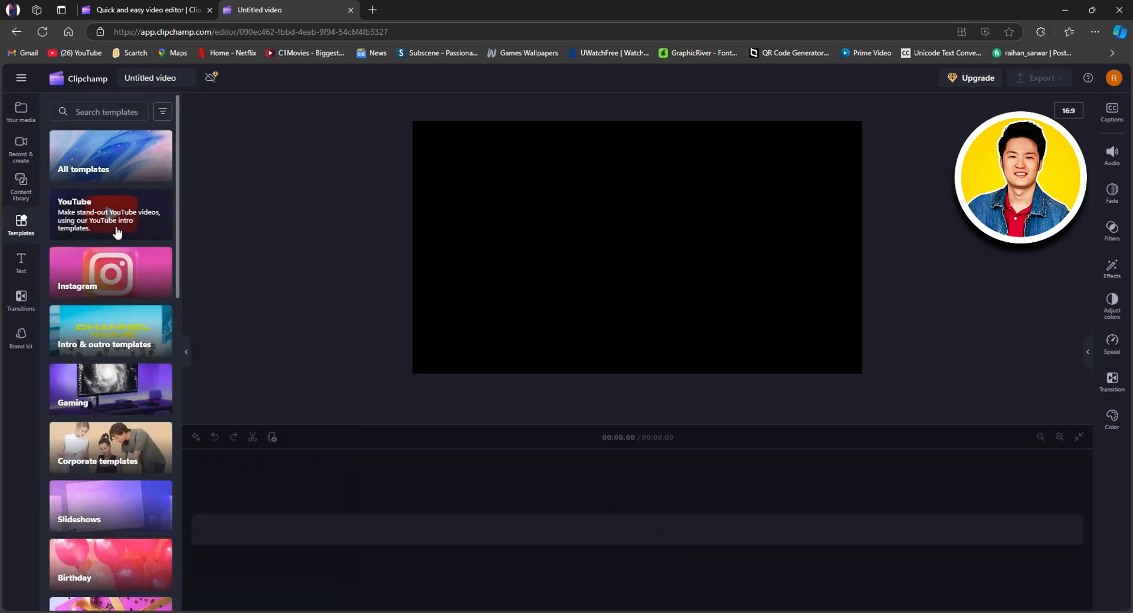
scroll(117, 231, down, 1)
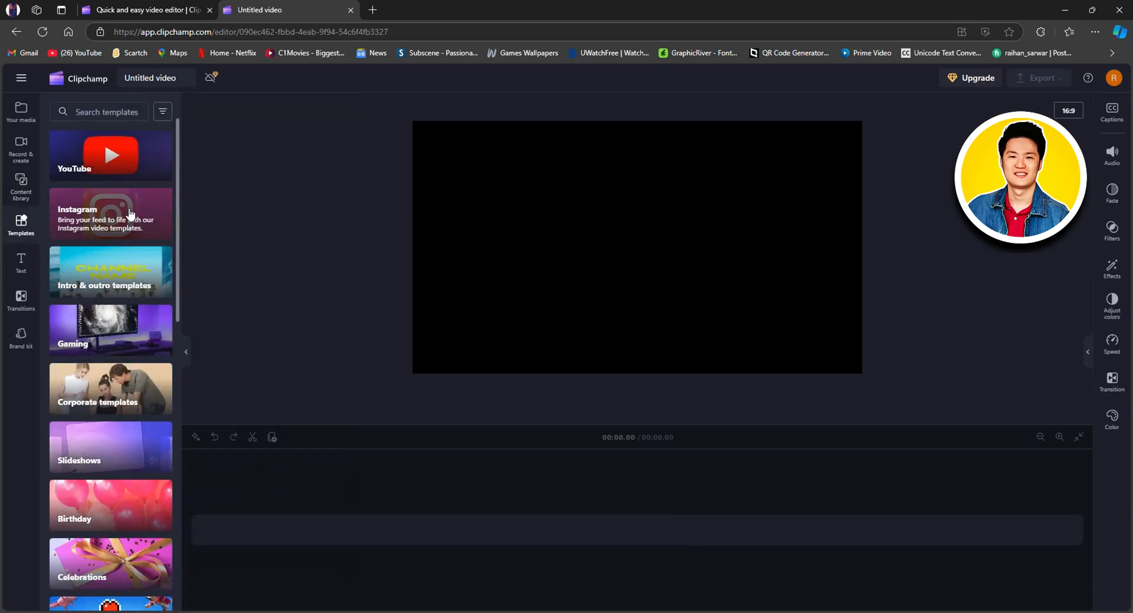
scroll(130, 214, down, 2)
scroll(127, 345, down, 1)
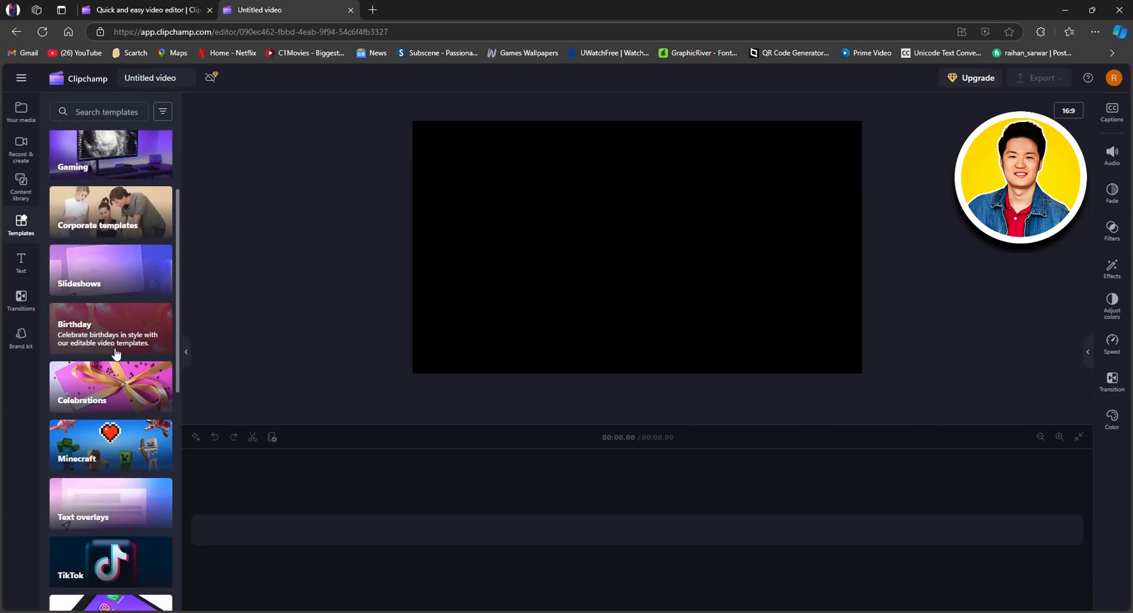
scroll(109, 442, down, 1)
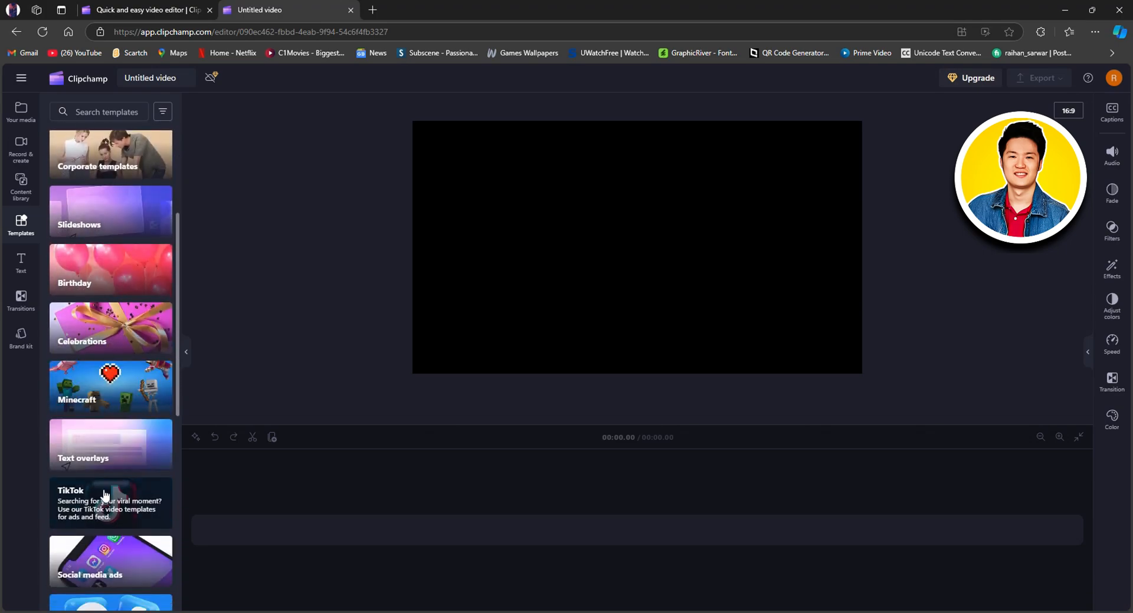
scroll(105, 495, down, 5)
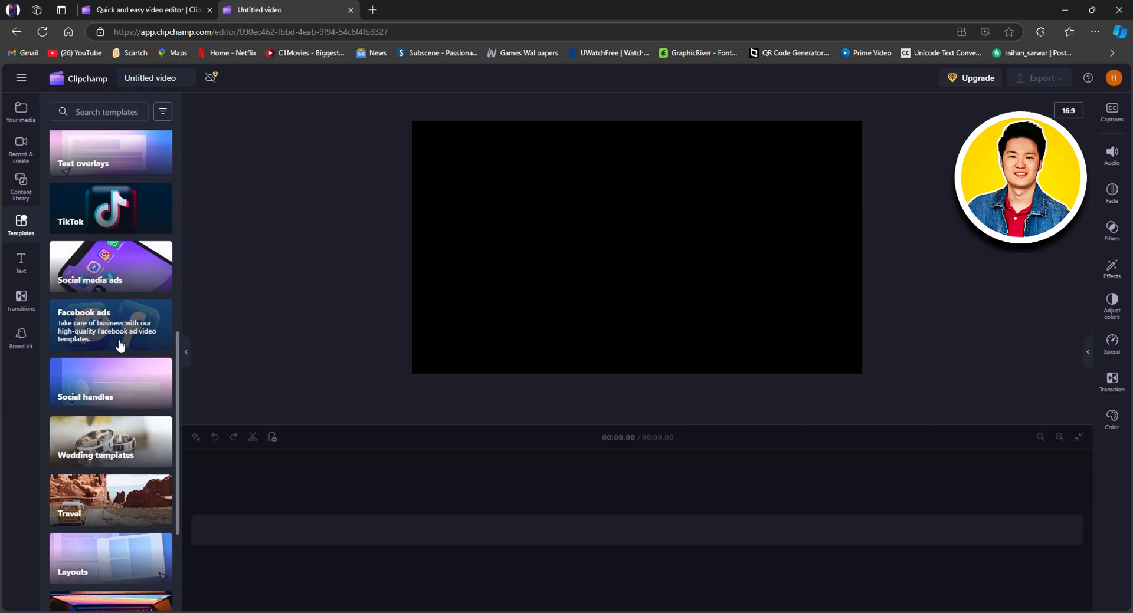
scroll(120, 452, down, 4)
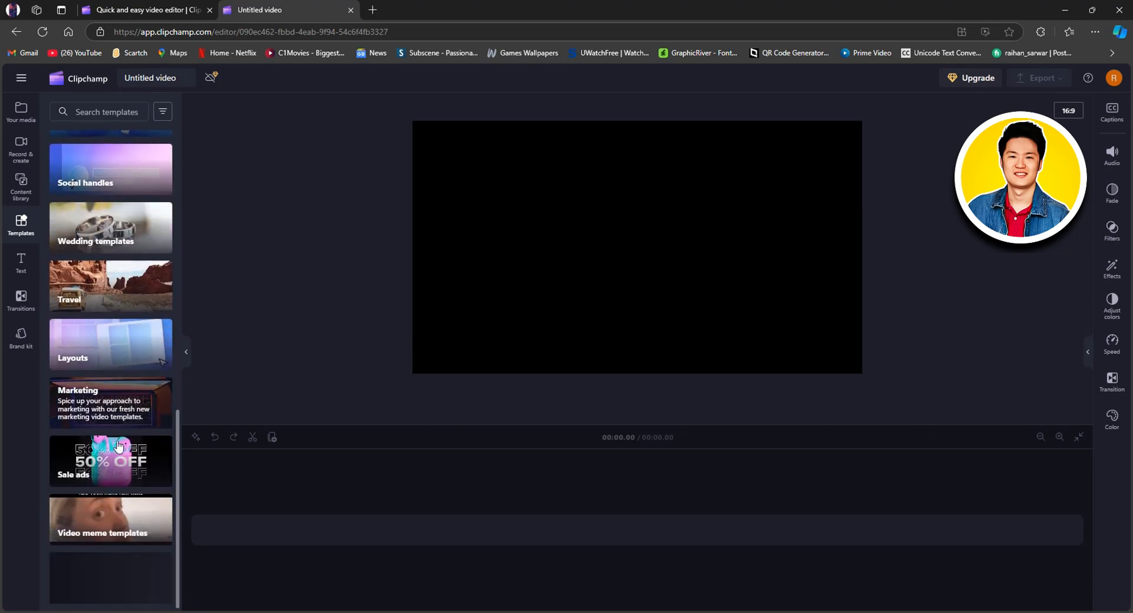
scroll(119, 447, up, 2)
- Examine the editor's text styles, transitions and brand kit options
click(19, 266)
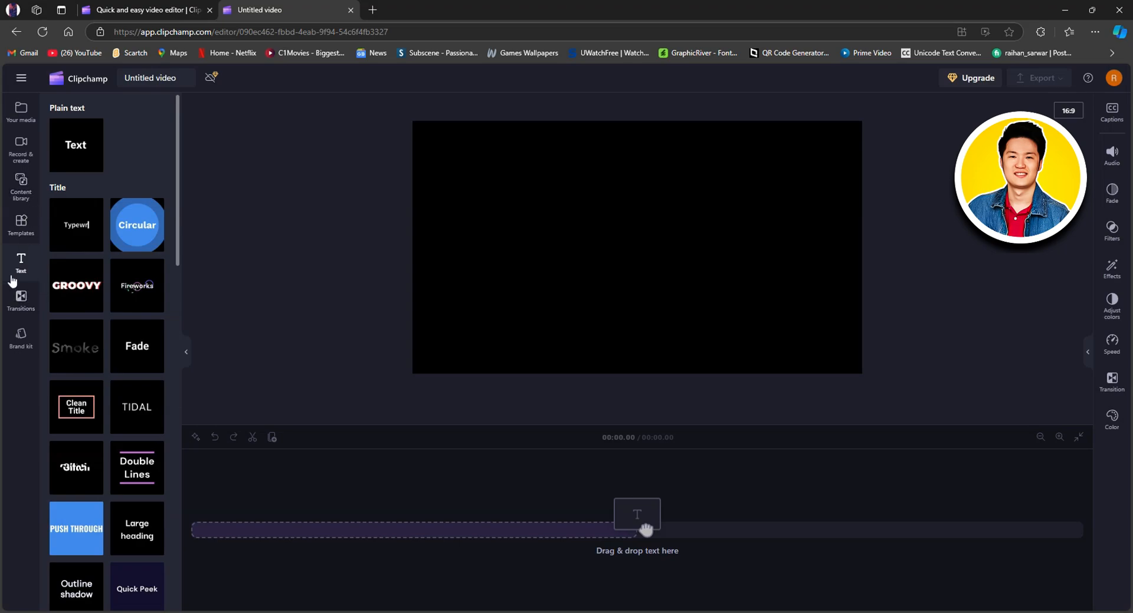
click(22, 300)
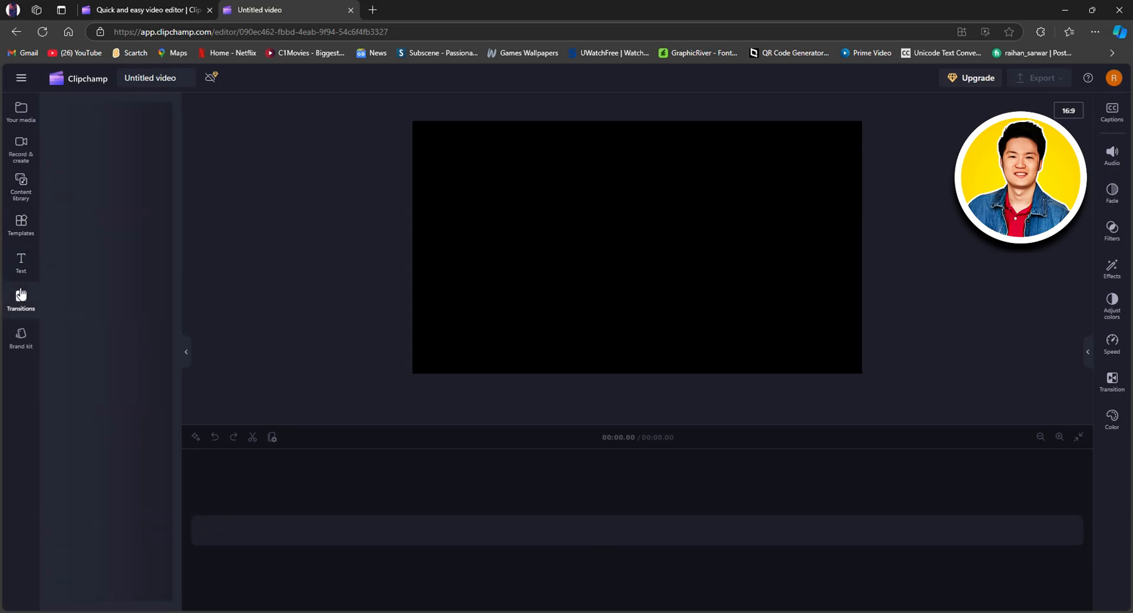
click(37, 348)
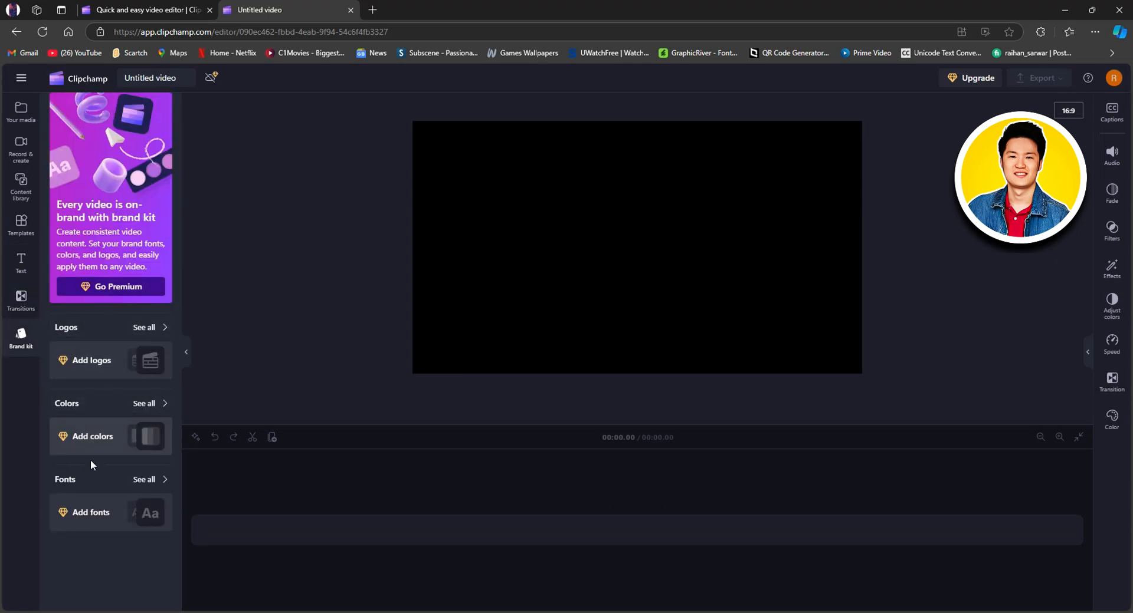
- Import the BIRDS FLYING VIDEOS file from the Others (F:) drive into the project's media
click(20, 110)
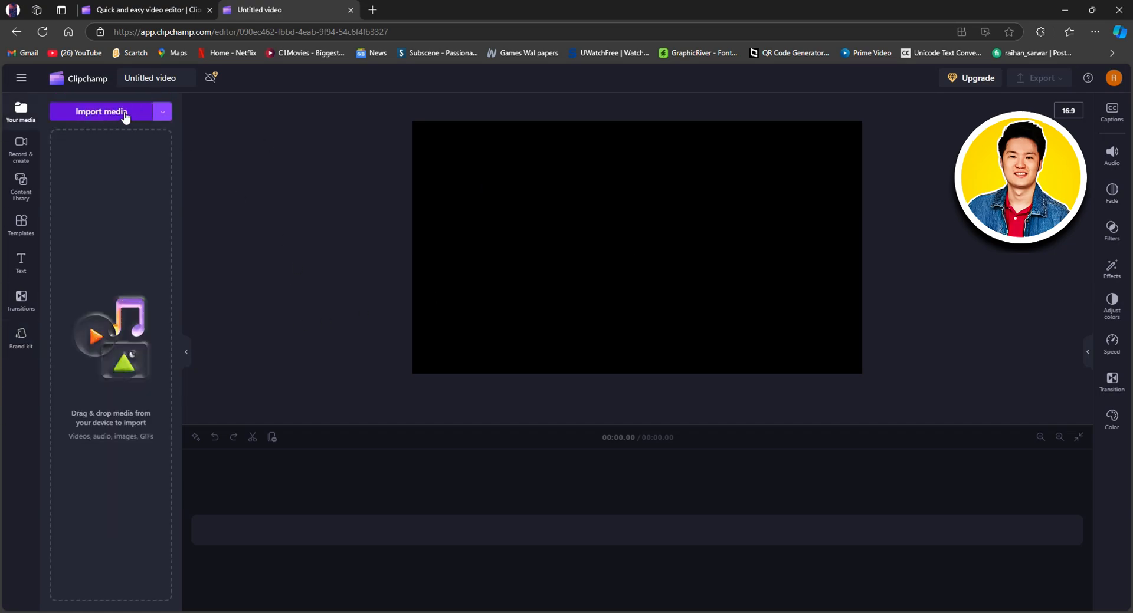
click(167, 114)
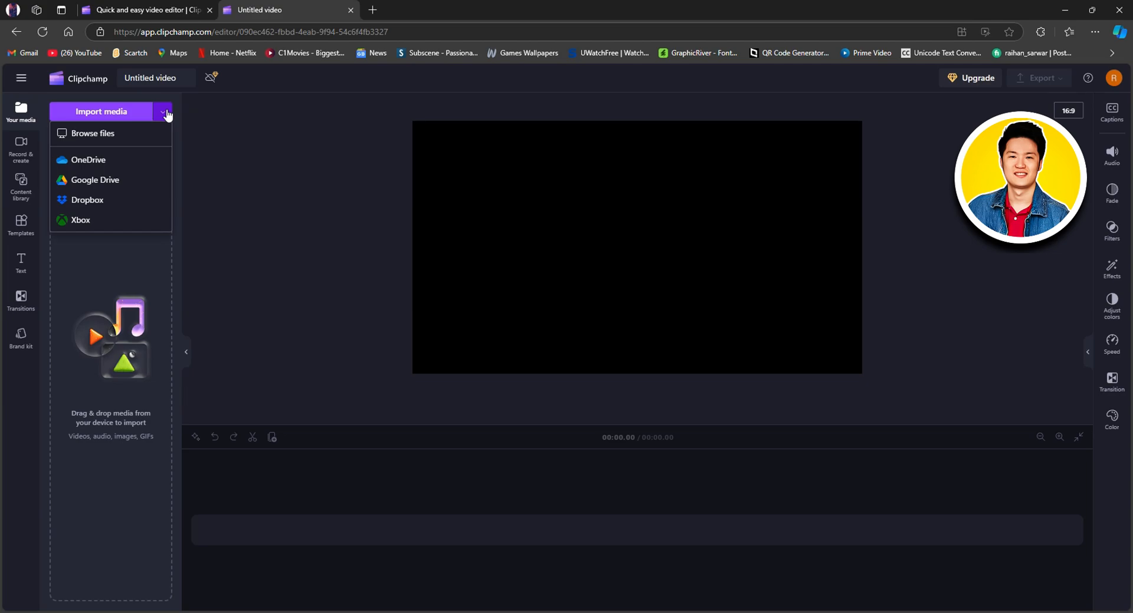
click(166, 113)
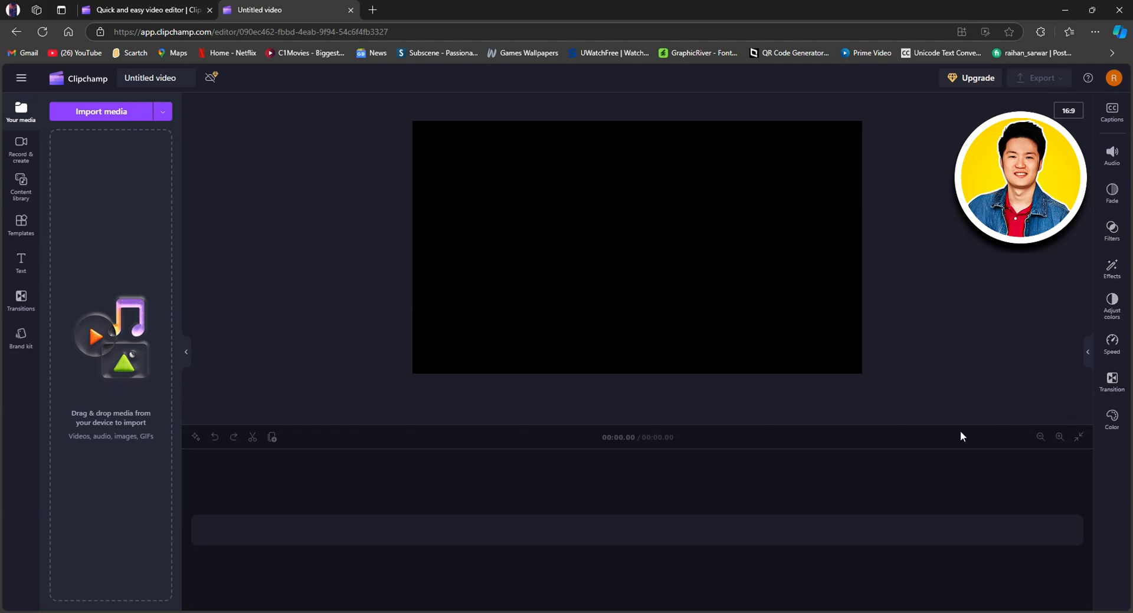
click(102, 114)
click(53, 367)
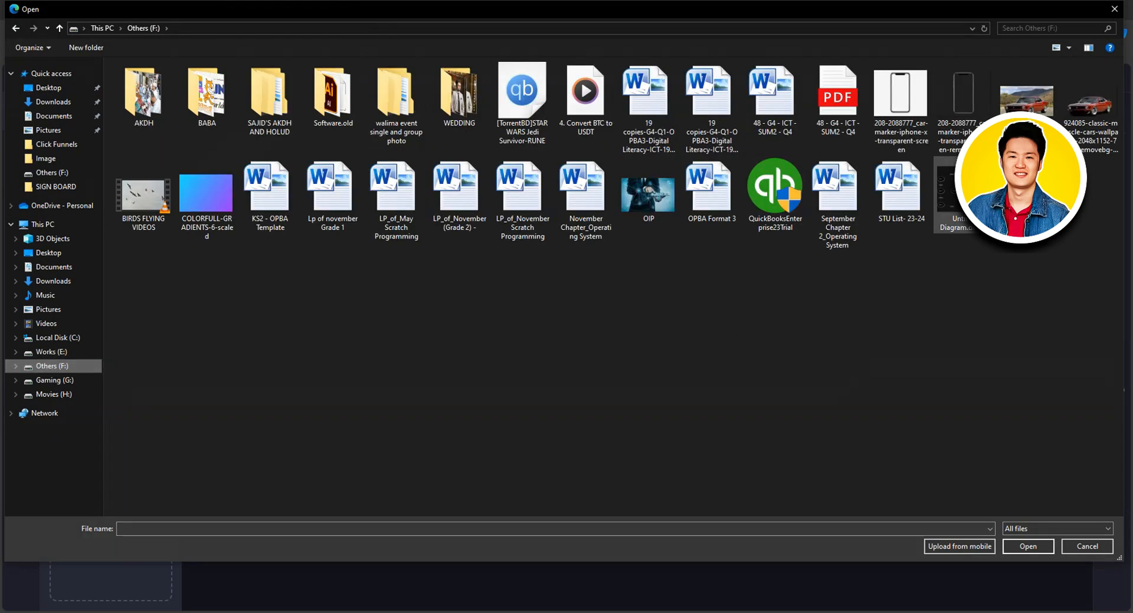
click(143, 195)
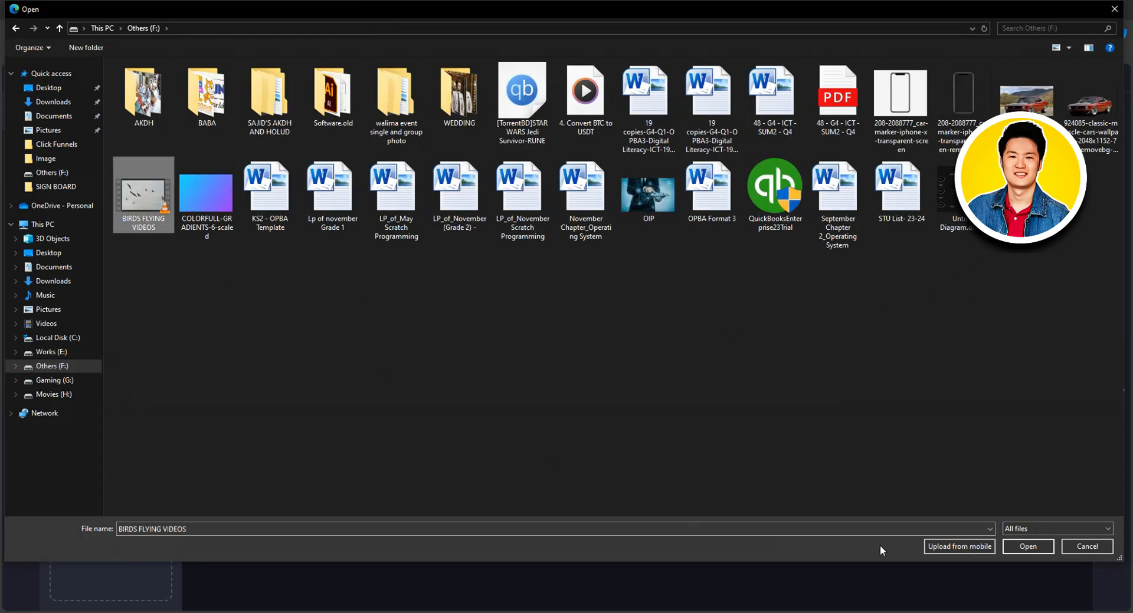
click(1026, 546)
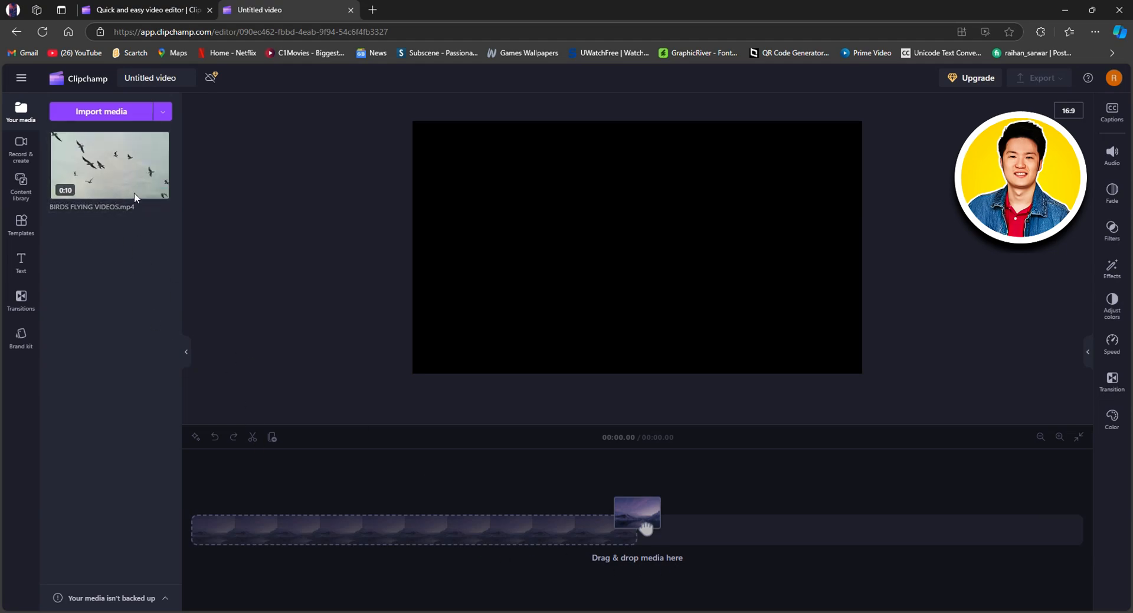
- Place the BIRDS FLYING VIDEOS clip at the start of the timeline and briefly preview it
drag(135, 197, 276, 525)
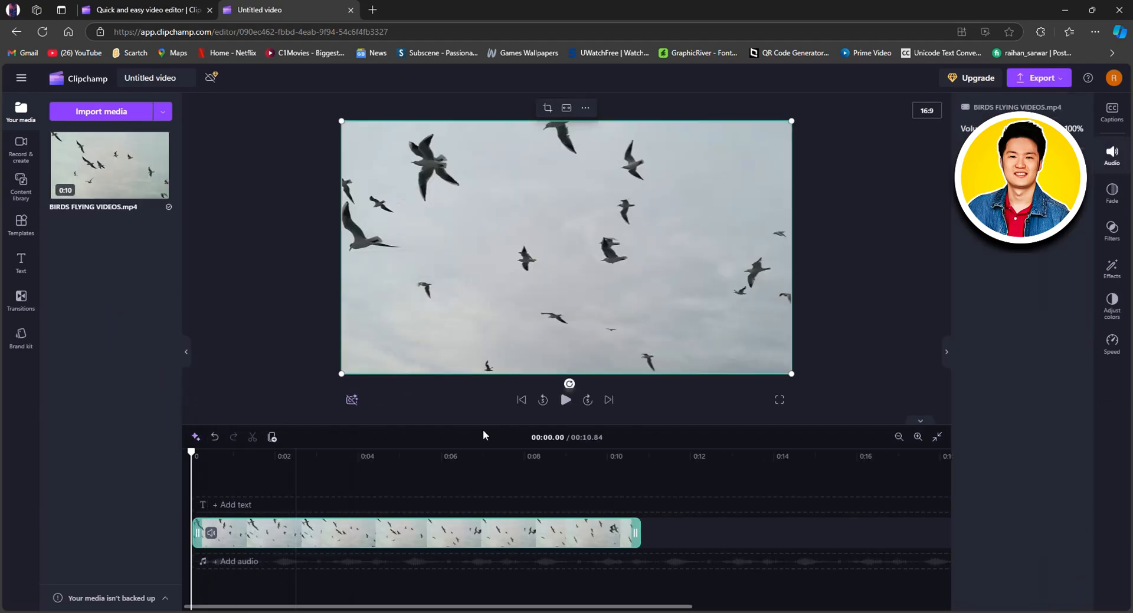
click(567, 403)
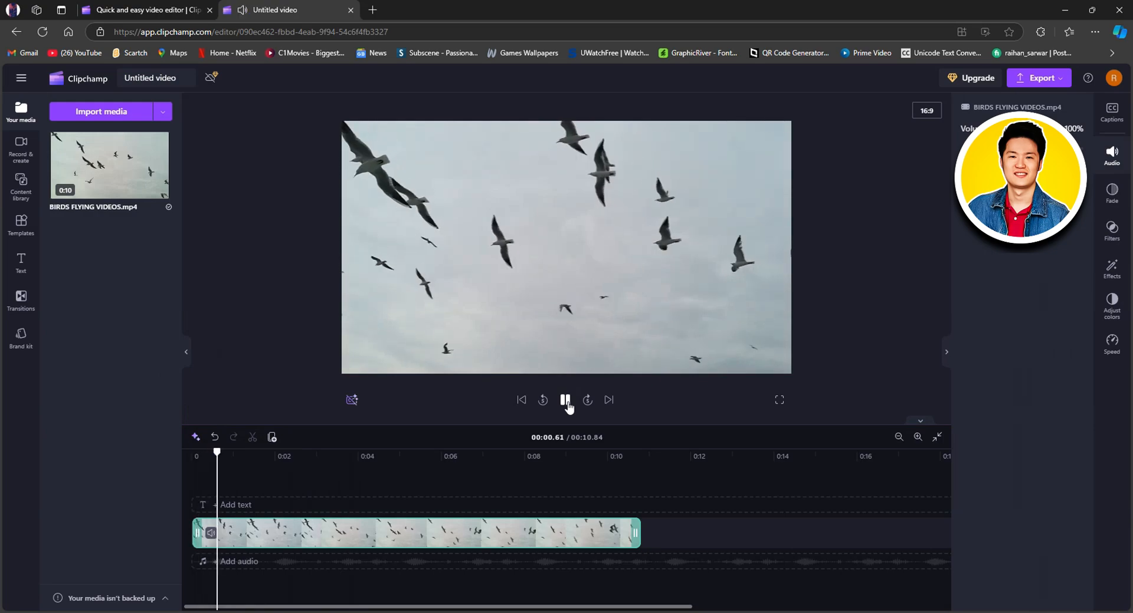
click(567, 403)
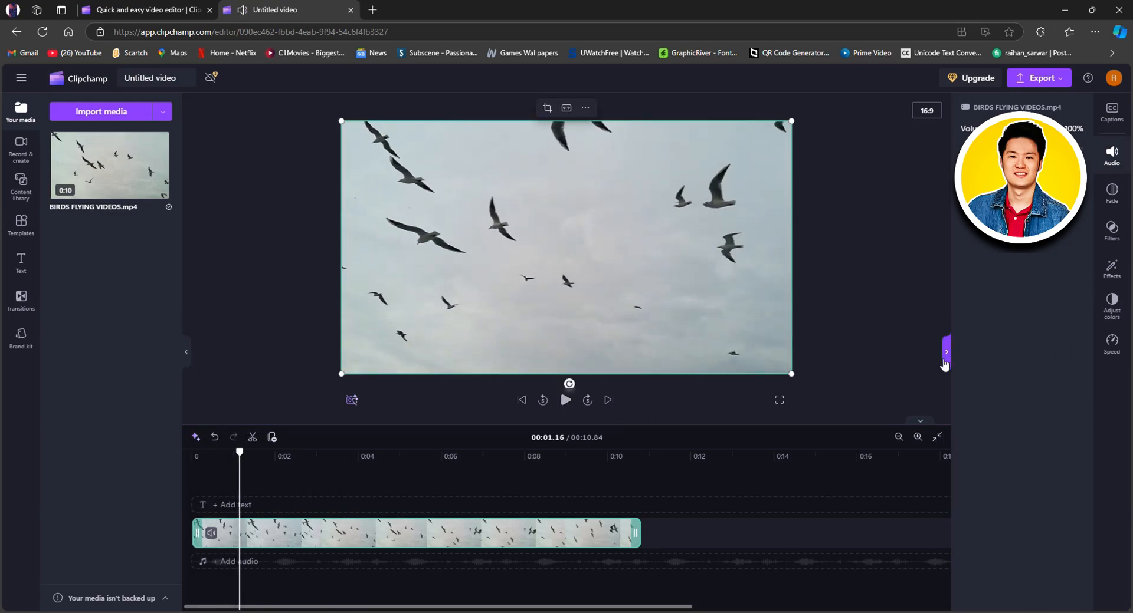
- Mute the bird clip by setting its volume to 0% and play it back
click(946, 352)
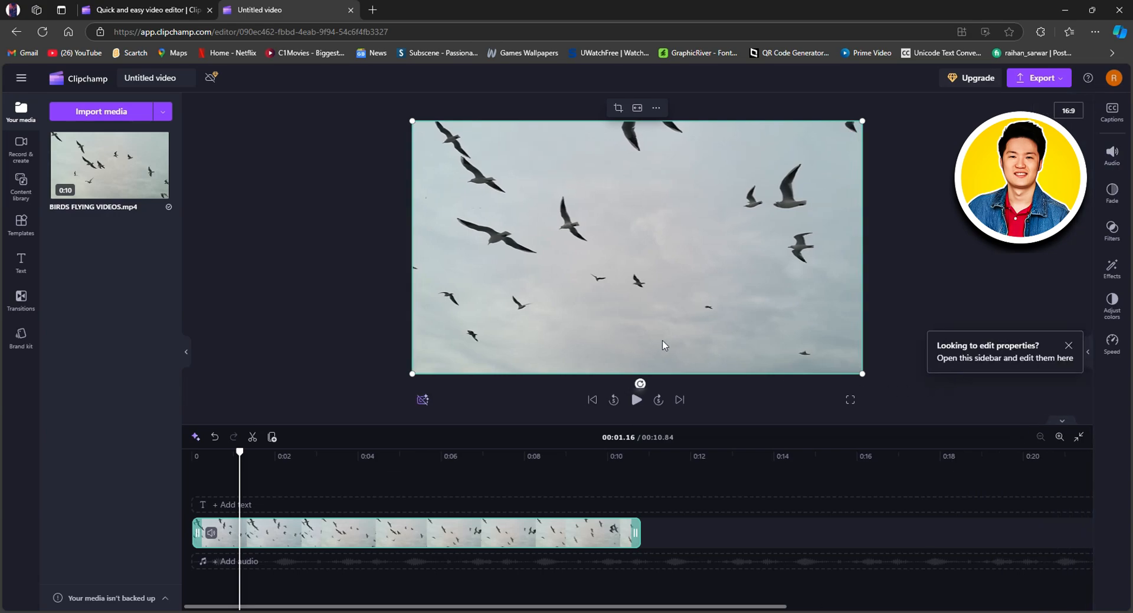
click(636, 401)
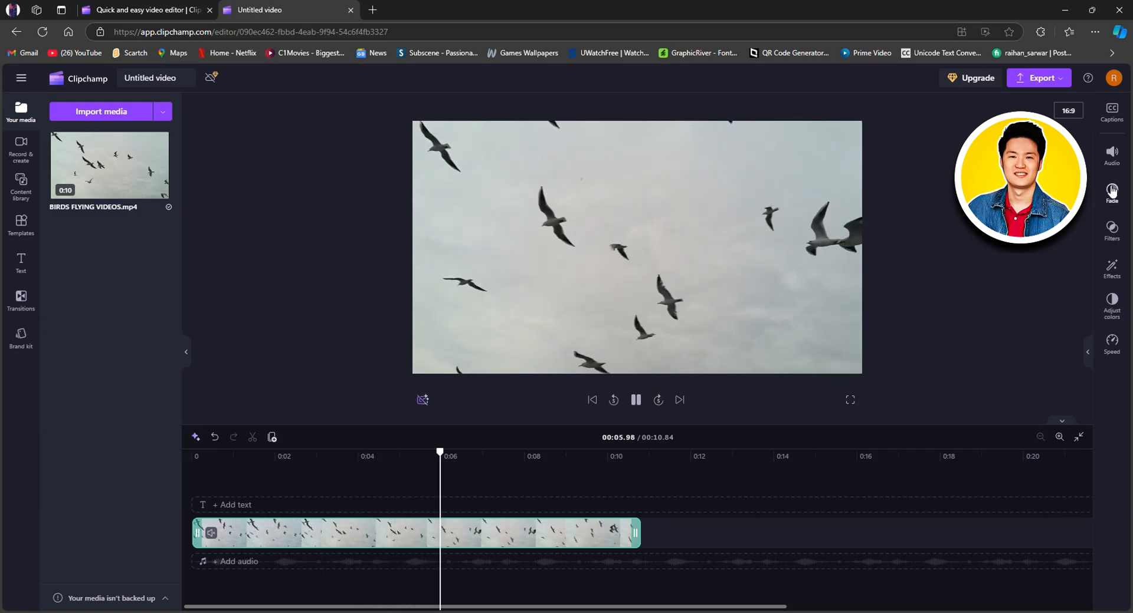
click(1111, 155)
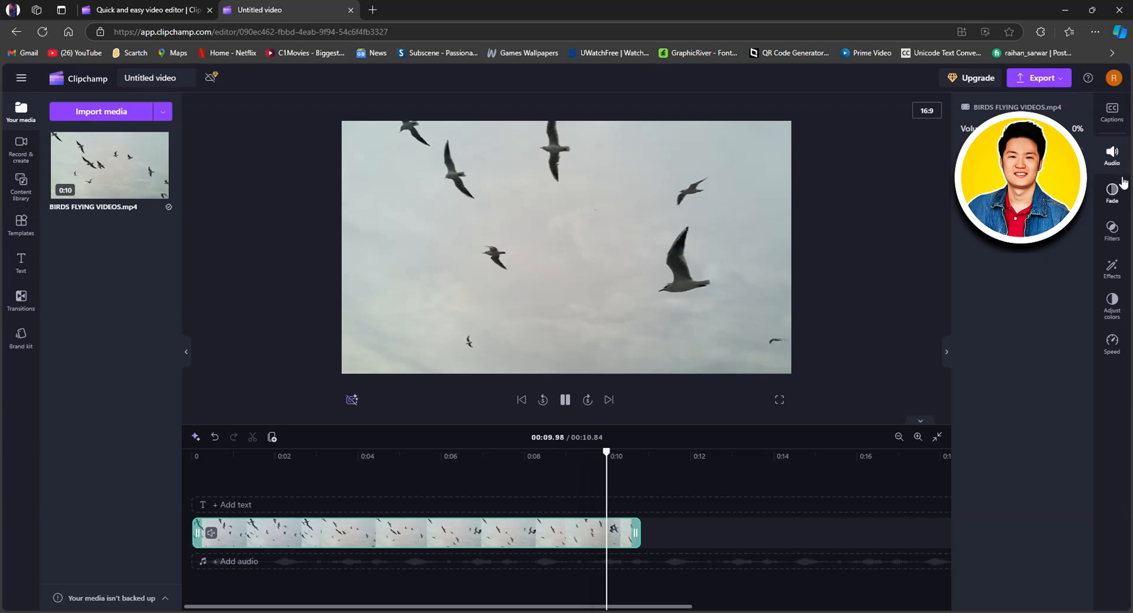
- Add a fade-in to the bird clip and preview its opening seconds
click(1115, 193)
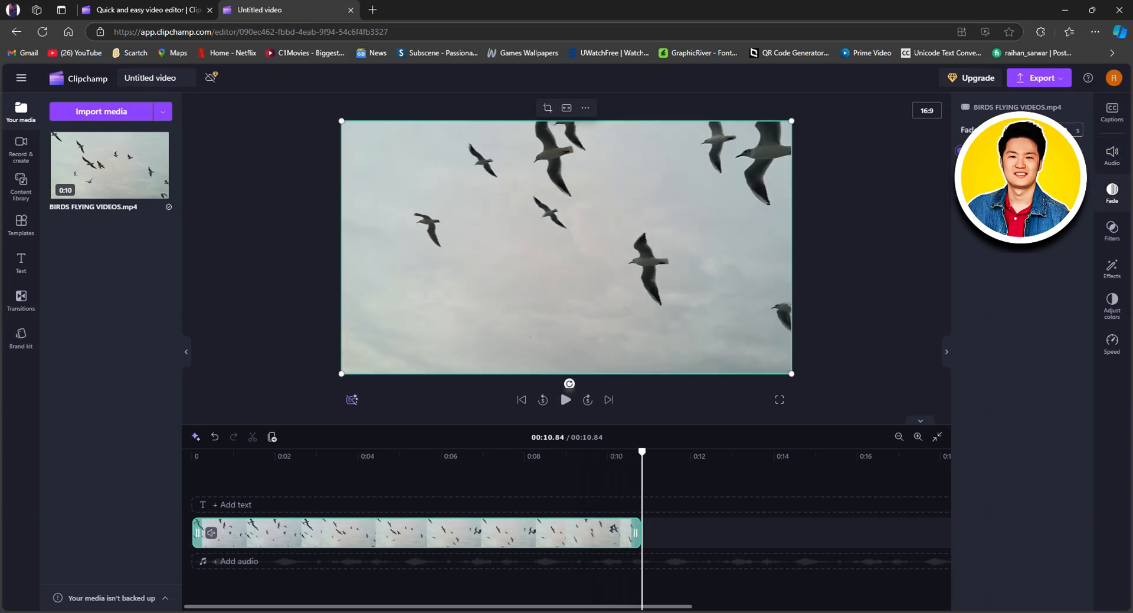
drag(639, 468, 169, 496)
drag(960, 151, 984, 151)
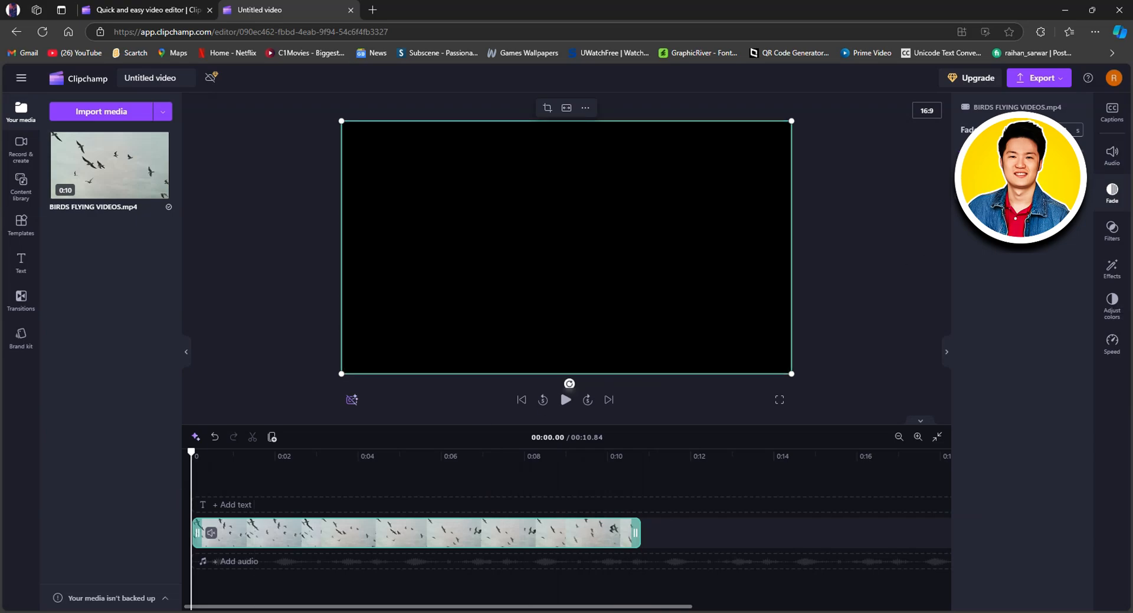
click(566, 401)
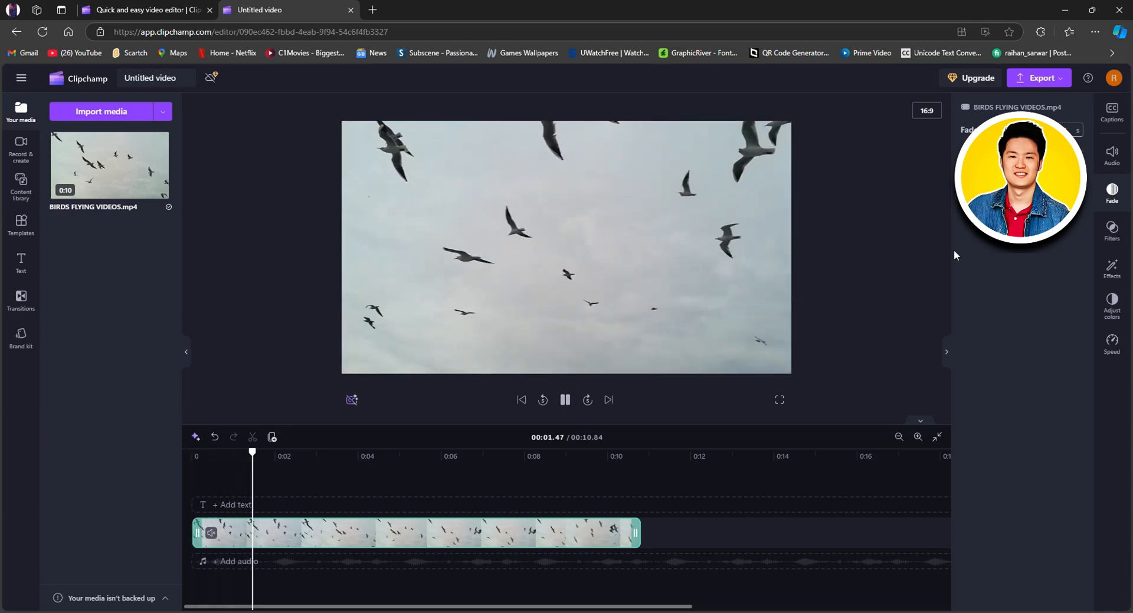
click(564, 400)
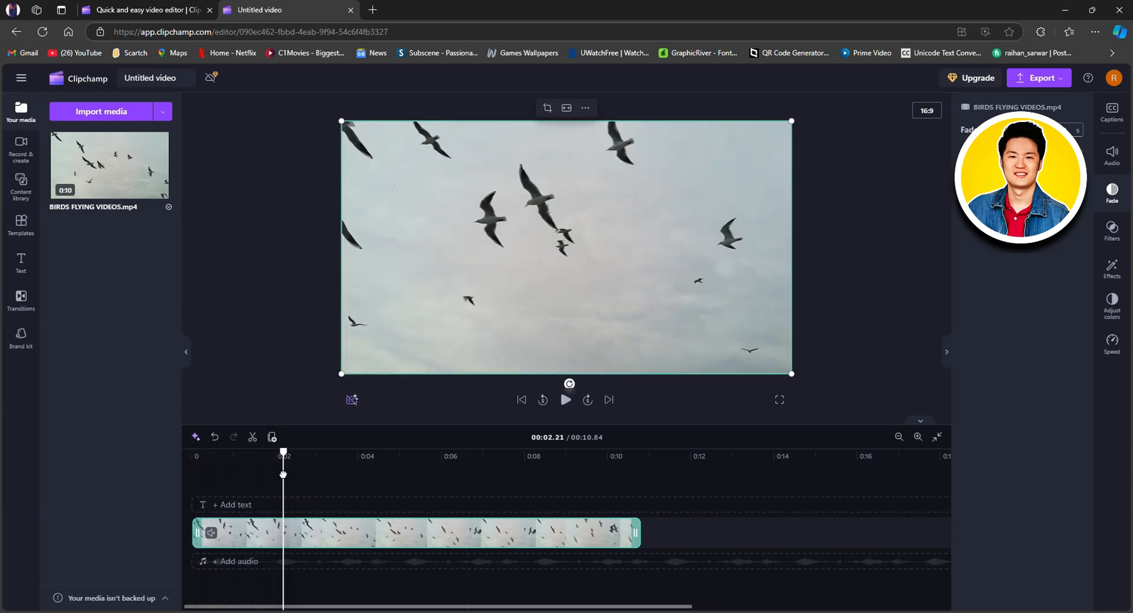
- Add a fade-out to the bird clip and preview its ending
drag(283, 475, 549, 475)
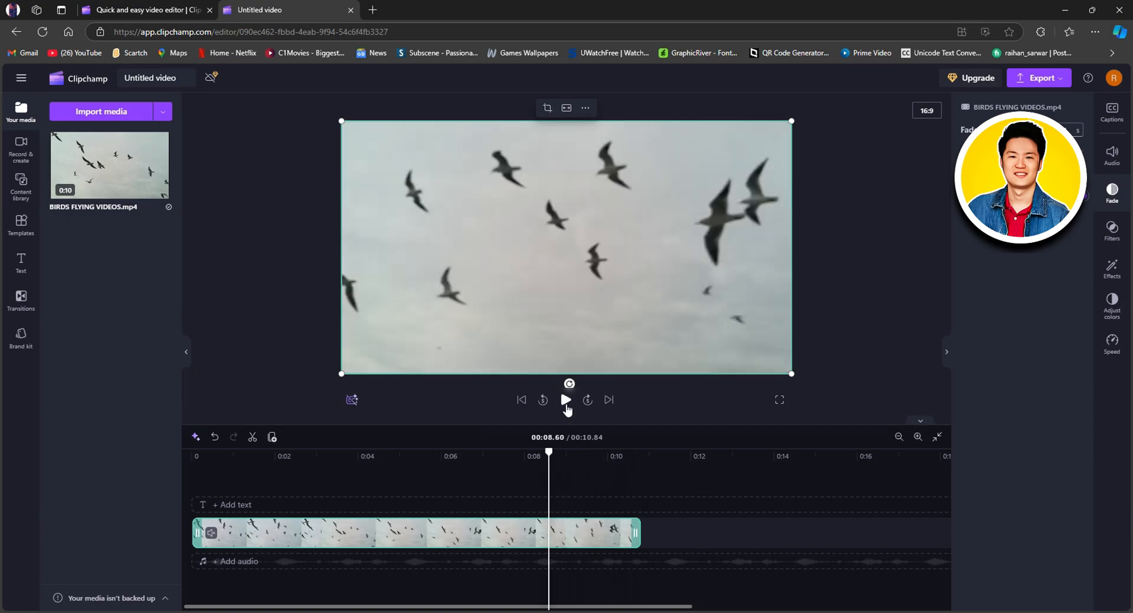
click(565, 402)
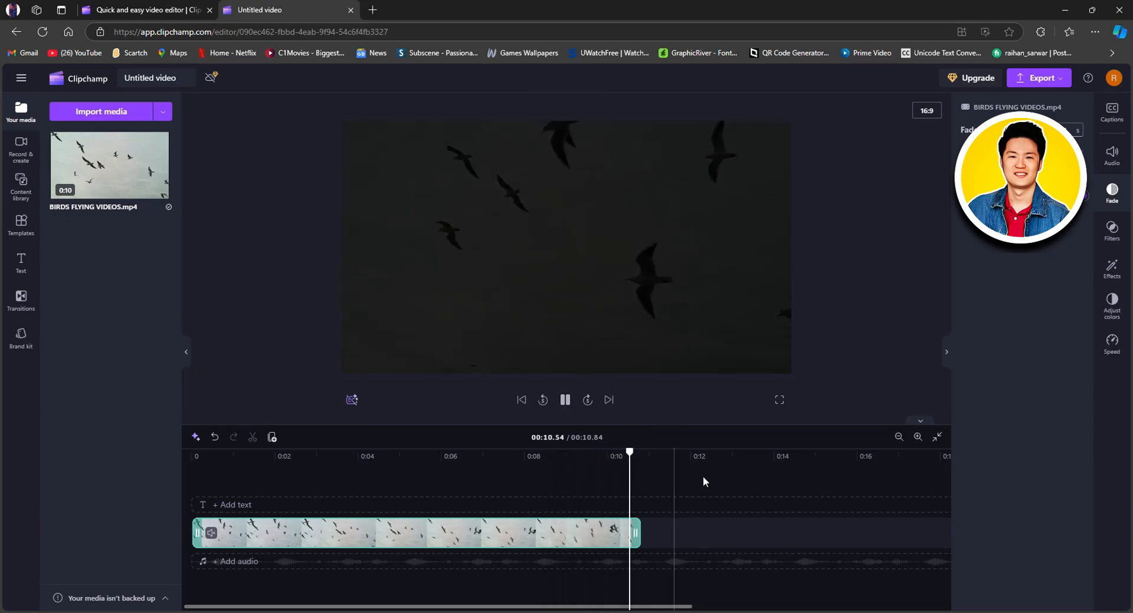
click(640, 480)
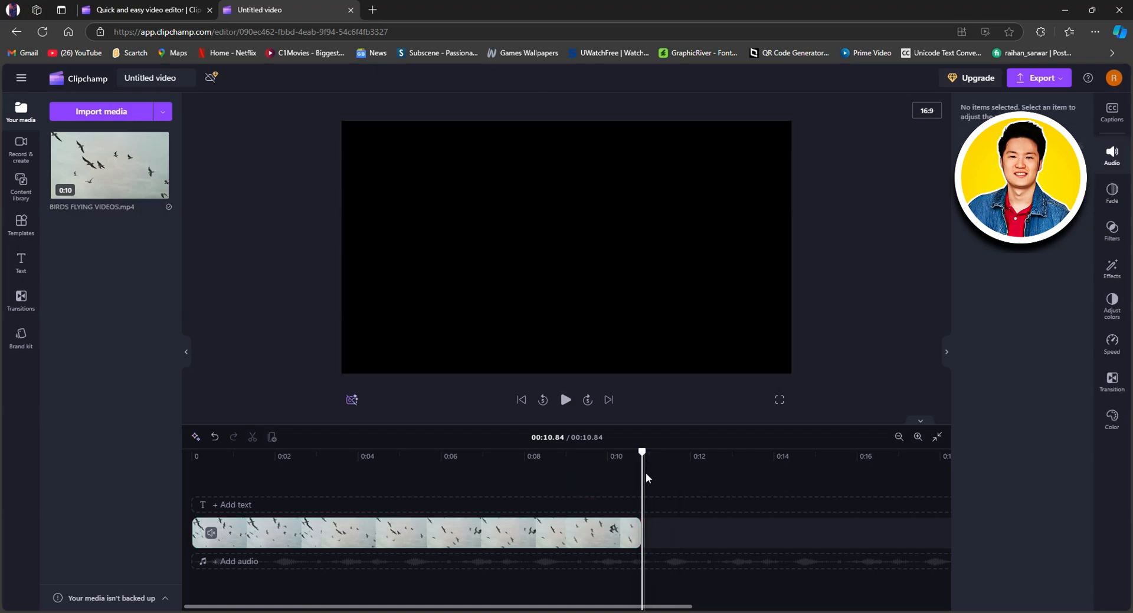
- Remove the fade-in and fade-out from the bird clip and return the playhead to the start
click(1112, 228)
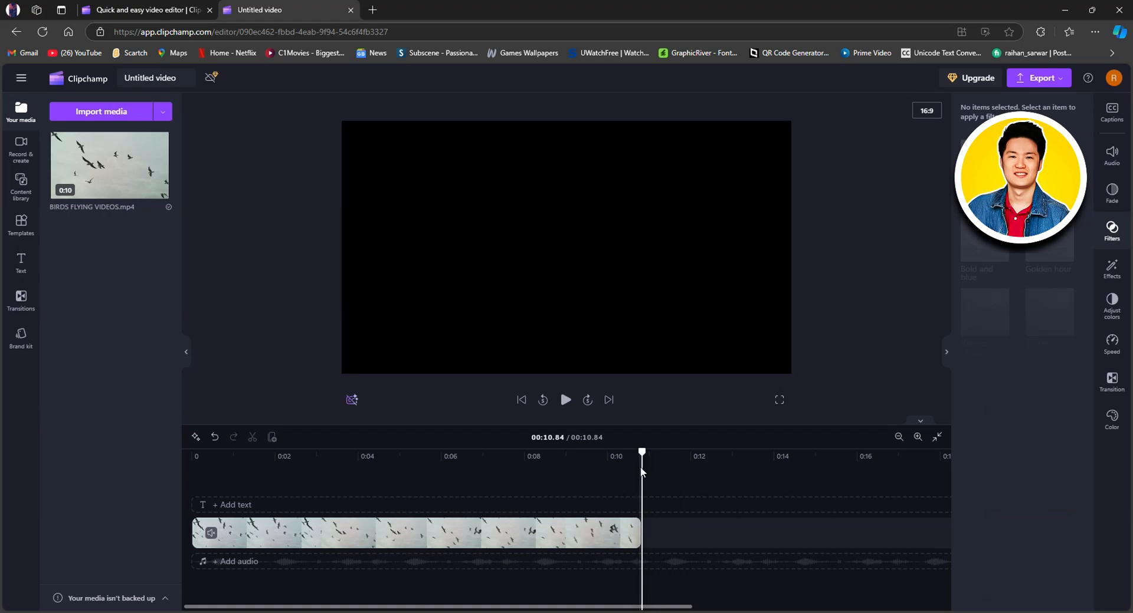
drag(635, 469, 177, 476)
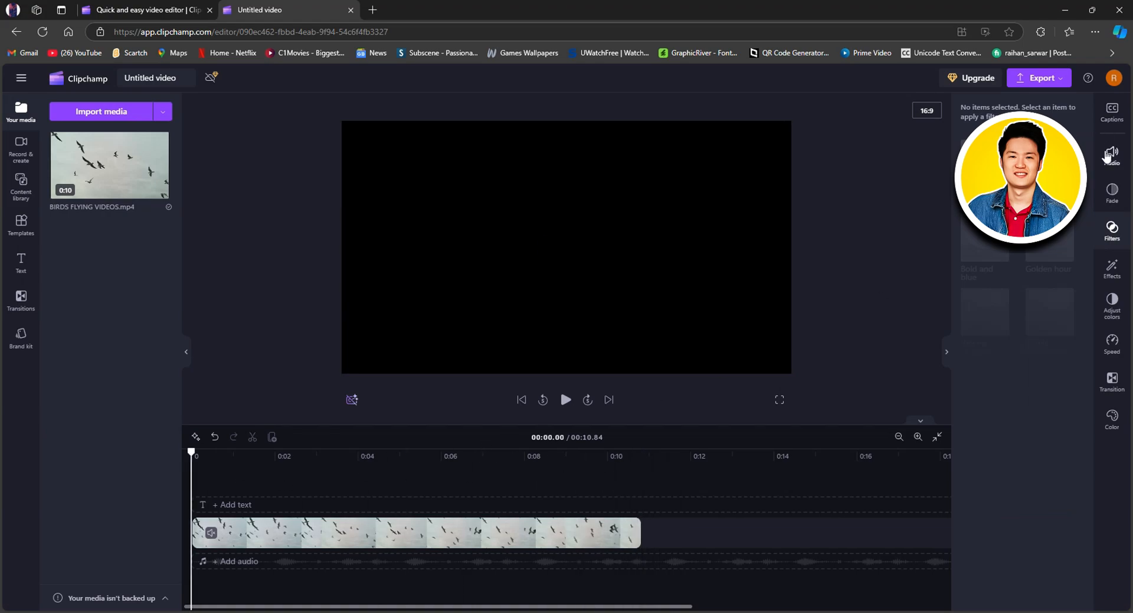
click(1111, 192)
click(304, 534)
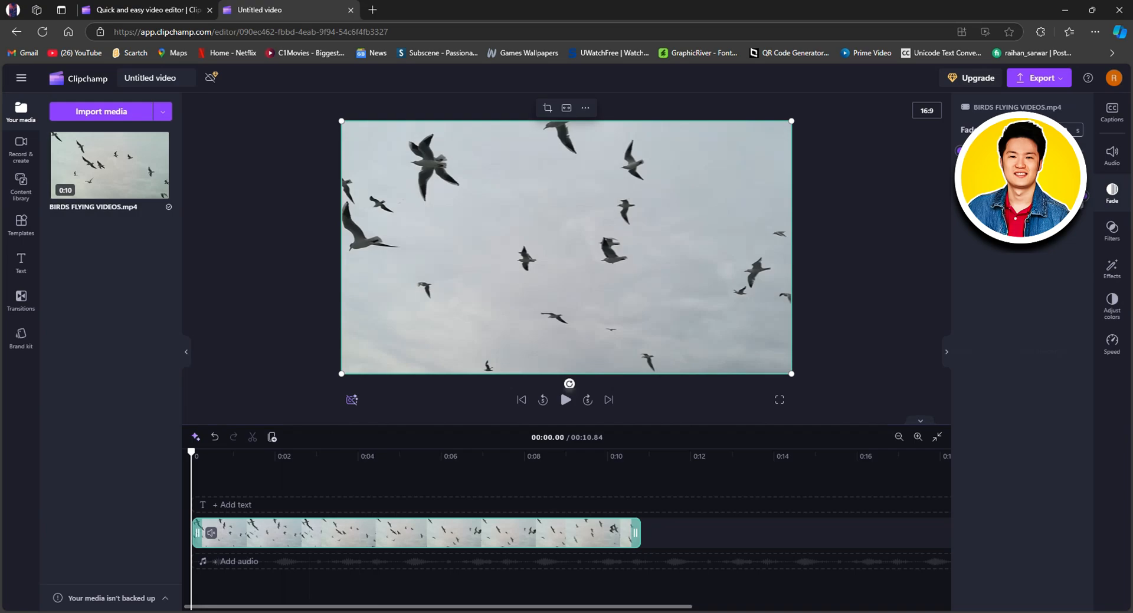
- Apply the Purple undertone filter to the bird clip at maximum intensity
click(1111, 233)
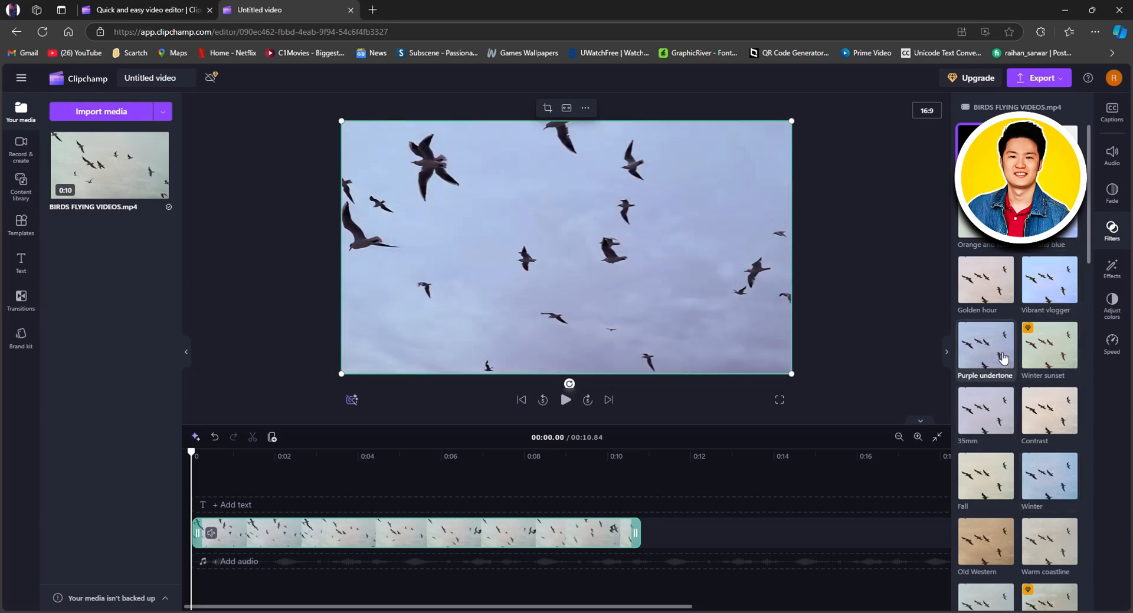
click(1003, 358)
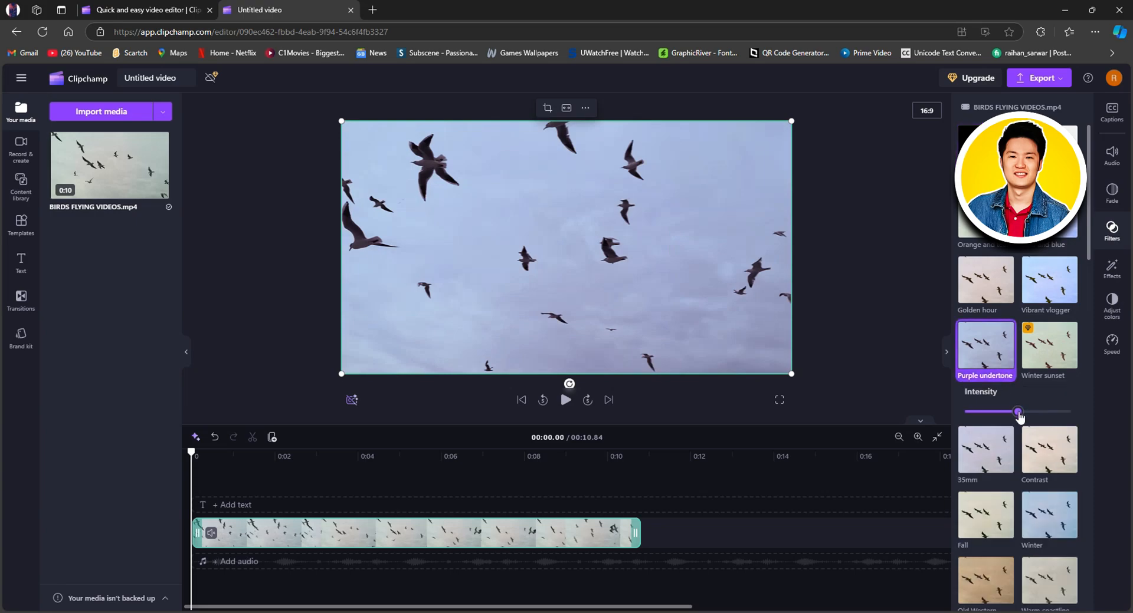
drag(1018, 412, 1071, 411)
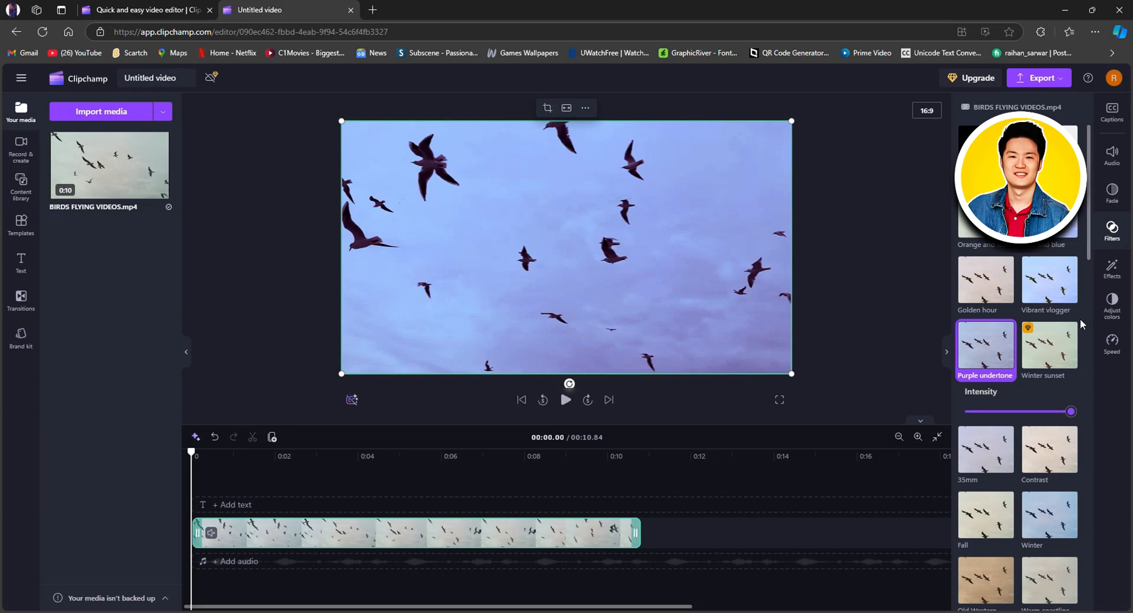
scroll(1047, 354, down, 4)
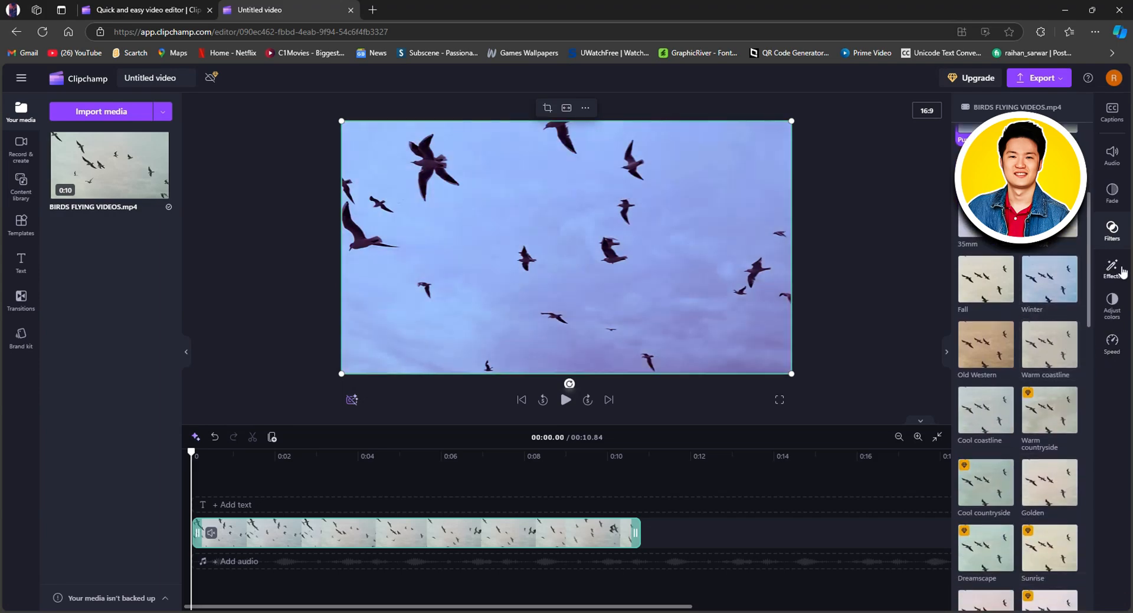
- Add the Pulse effect to the bird clip, lowering its speed and reducing its amount to the minimum
click(1115, 270)
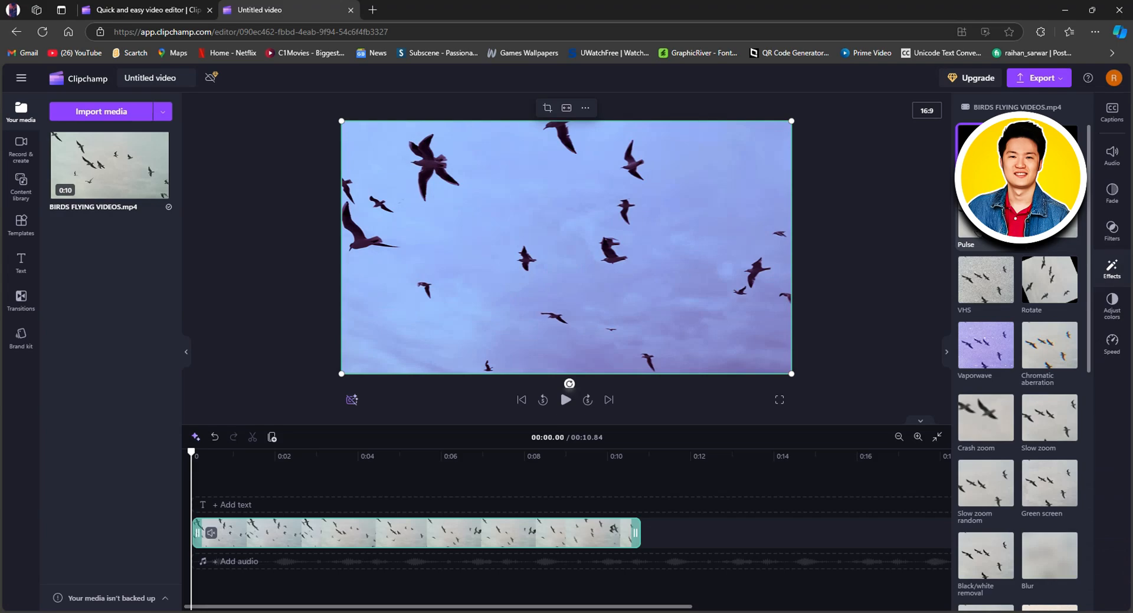
click(984, 215)
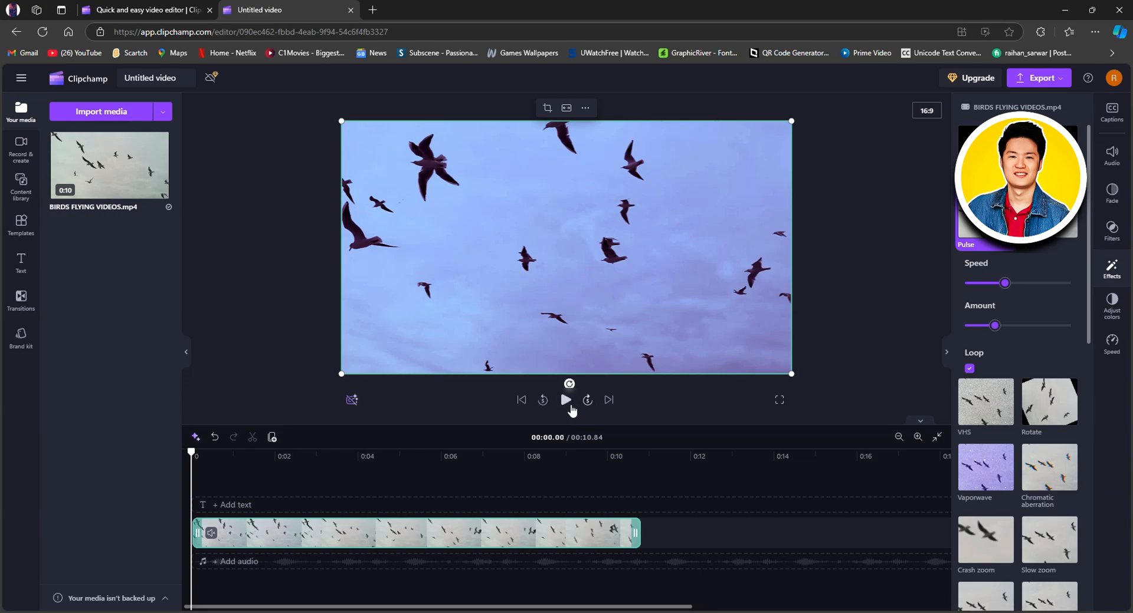
click(565, 400)
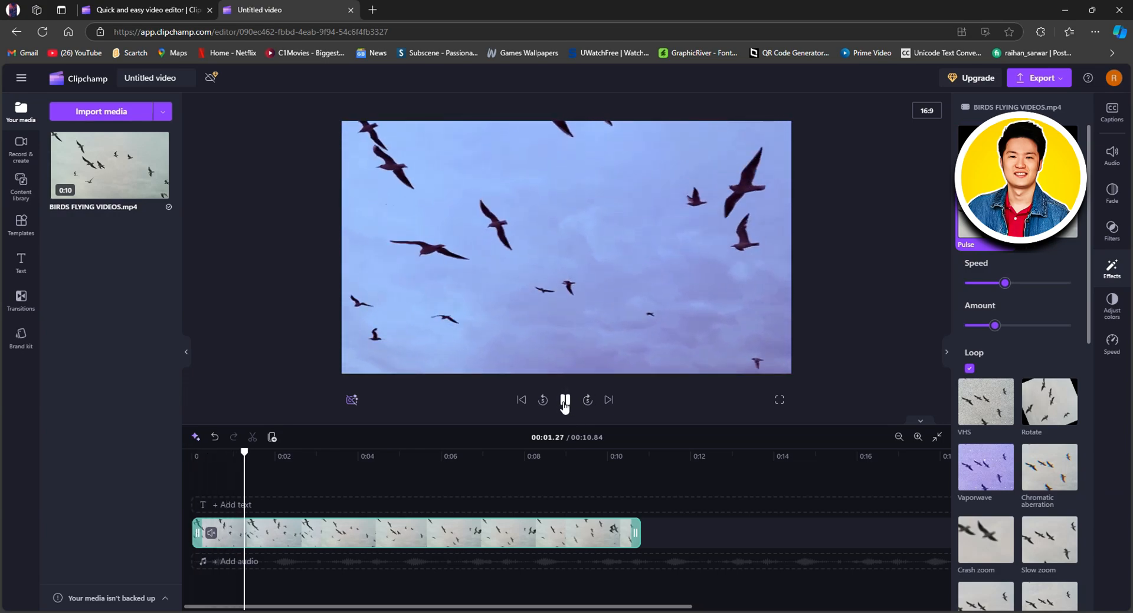
drag(1004, 283, 978, 284)
drag(995, 325, 964, 330)
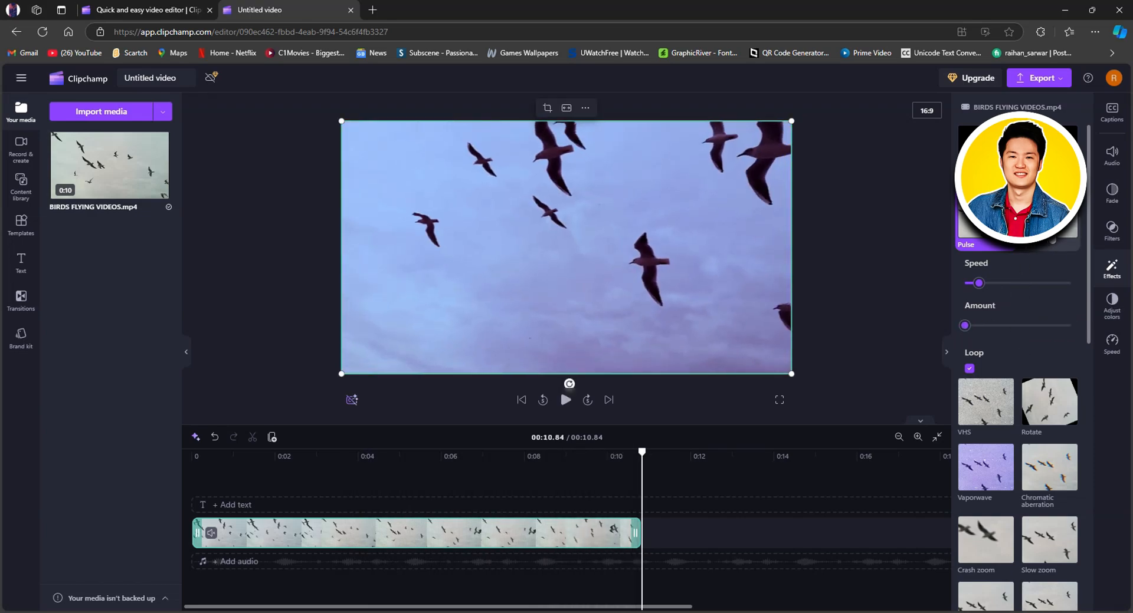
- Add the tilting effect listed beside Pulse, with Bounce enabled, and briefly preview the clip
click(1052, 240)
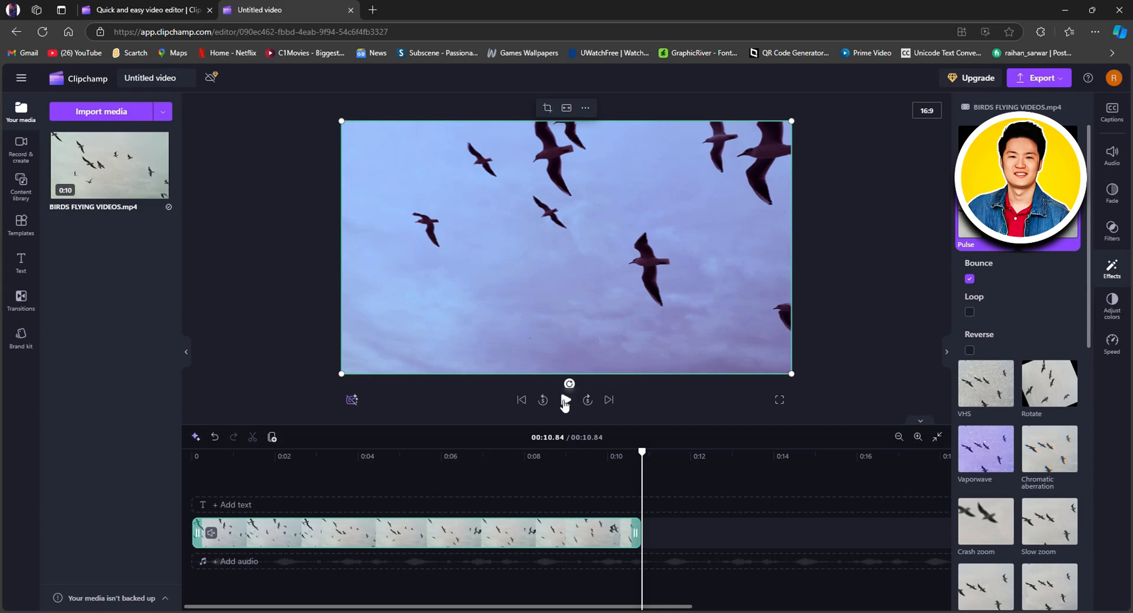
click(564, 401)
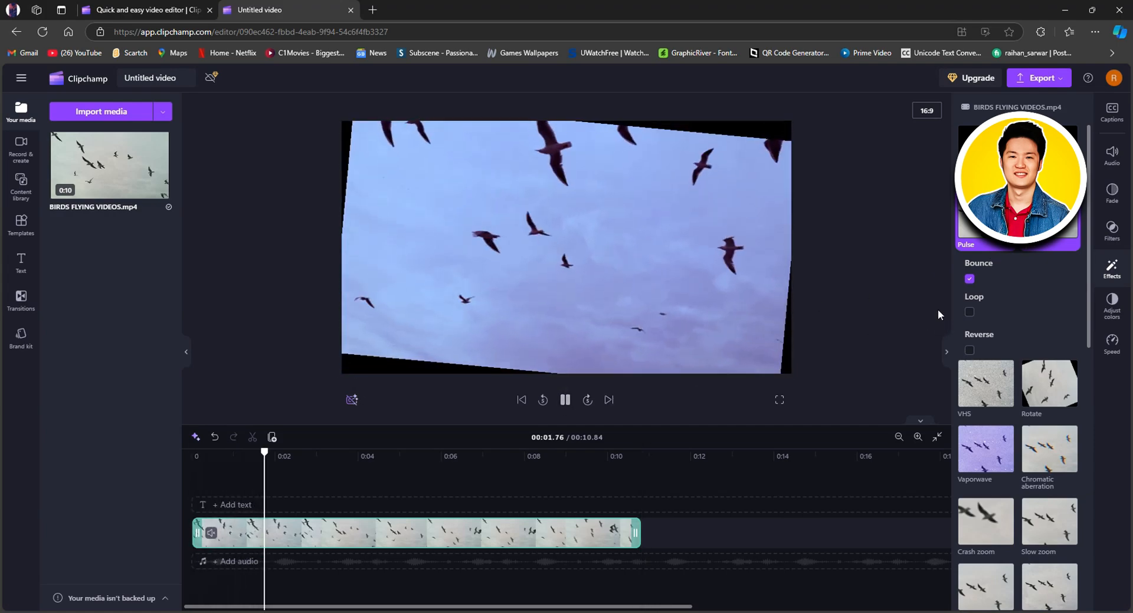
key(space)
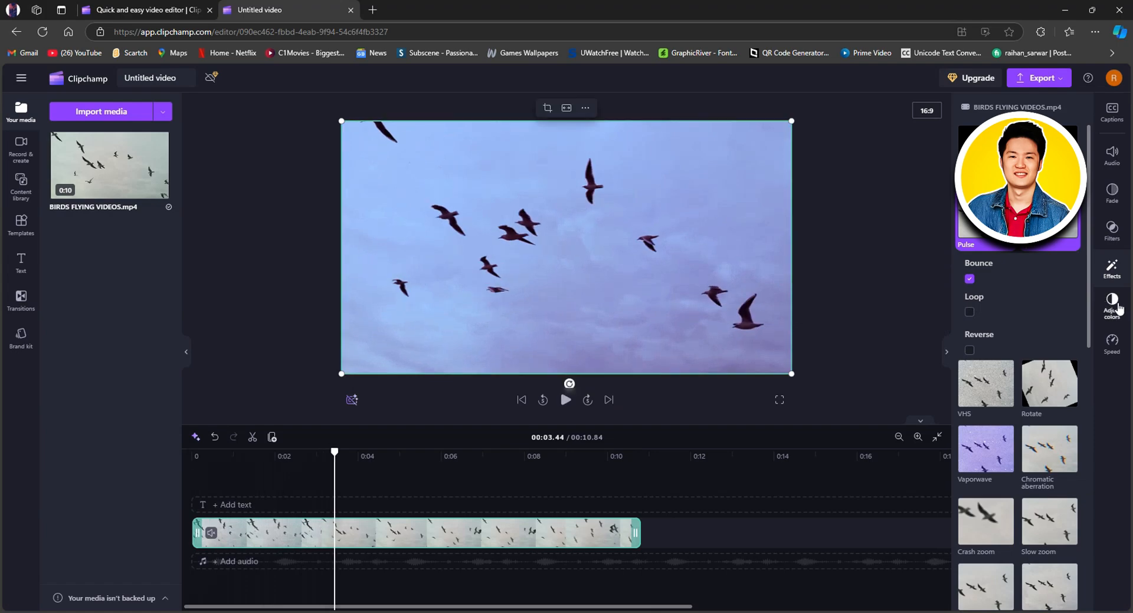
- Adjust the bird clip's exposure and colour strength, and make its temperature slightly warmer
click(1112, 307)
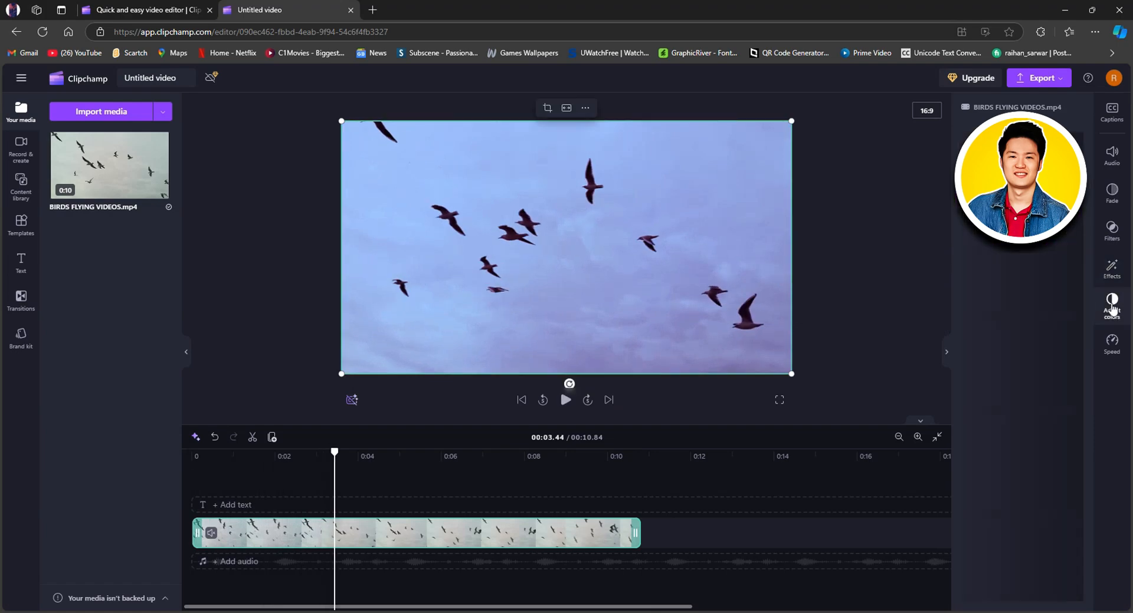
mouse_move(1022, 148)
mouse_down()
mouse_move(1053, 148)
mouse_move(1009, 148)
mouse_up()
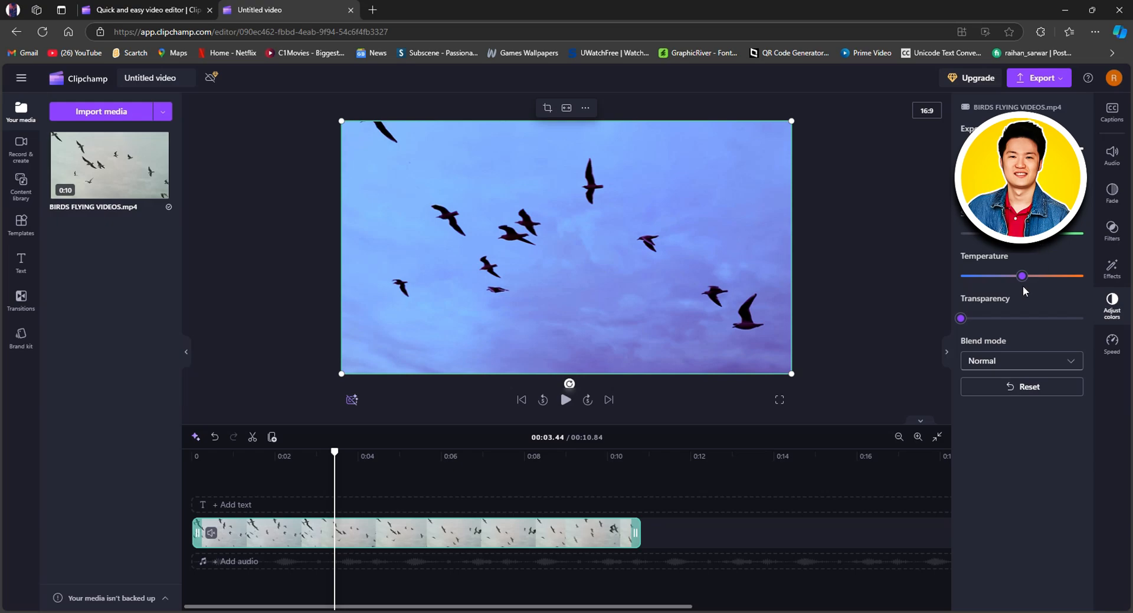
mouse_move(1027, 282)
mouse_down()
mouse_move(1040, 283)
mouse_move(1030, 284)
mouse_up()
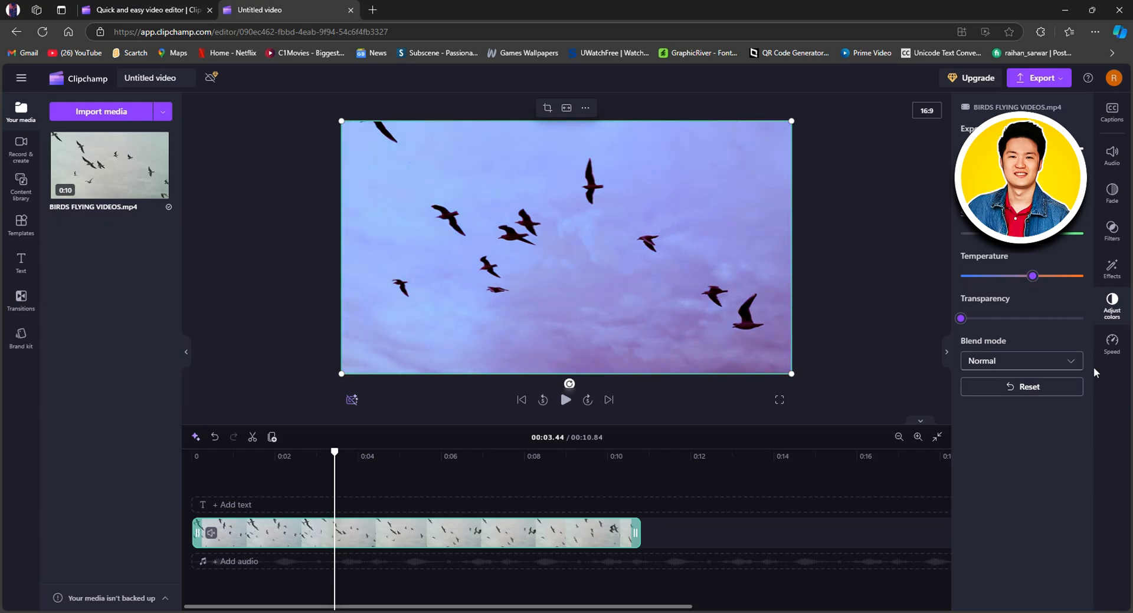
- Preview the bird clip sped up to about 3 seconds long and restore its original speed
click(1112, 343)
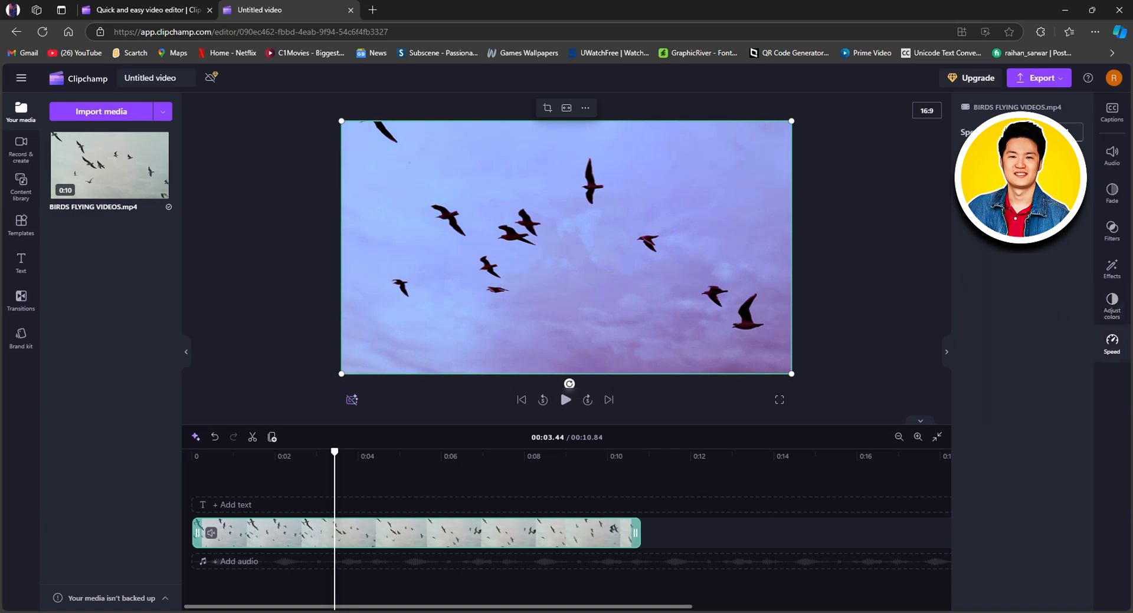
drag(1020, 132, 1037, 132)
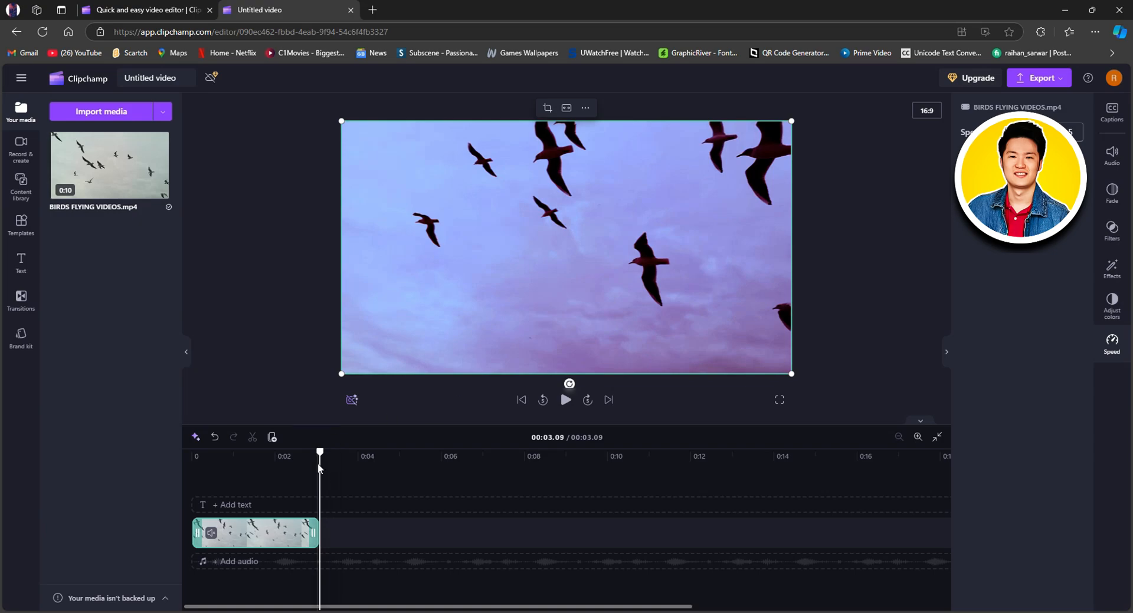
drag(317, 463, 195, 466)
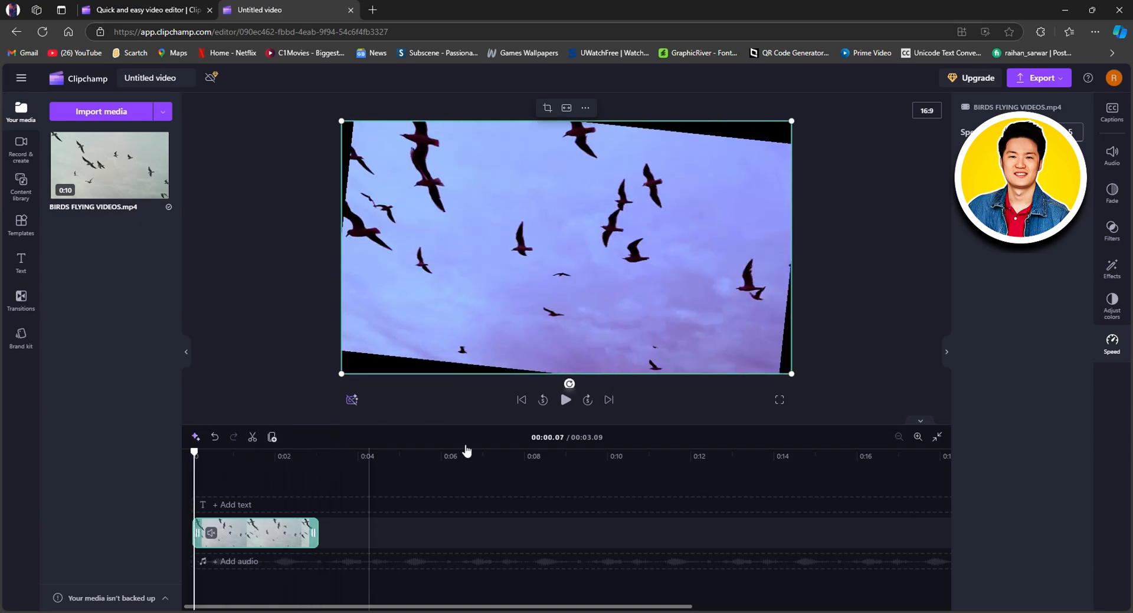
click(565, 401)
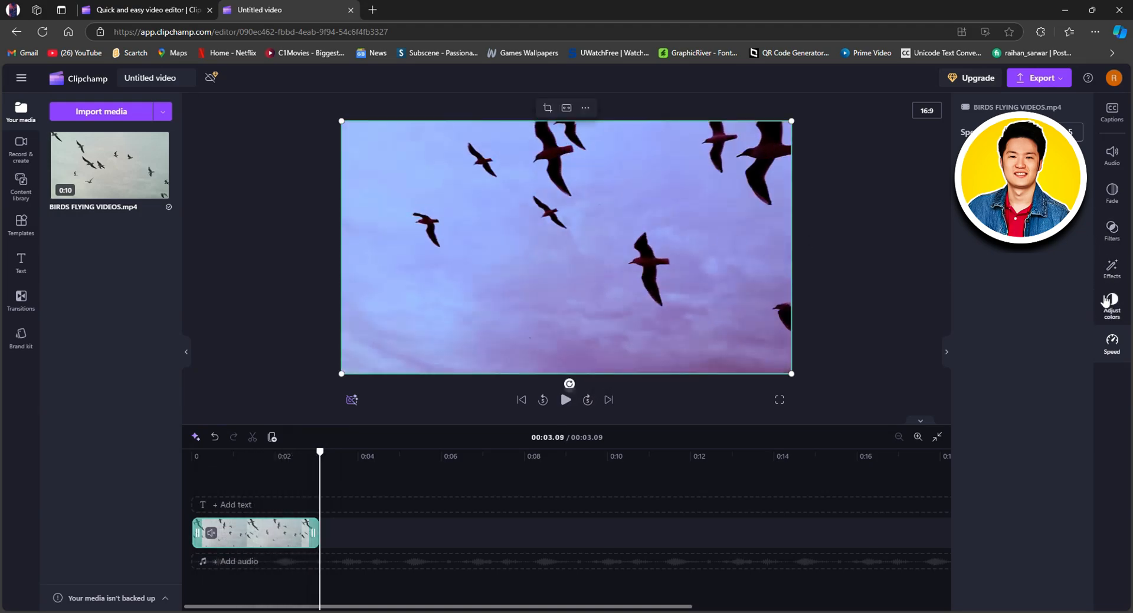
drag(1033, 132, 1016, 132)
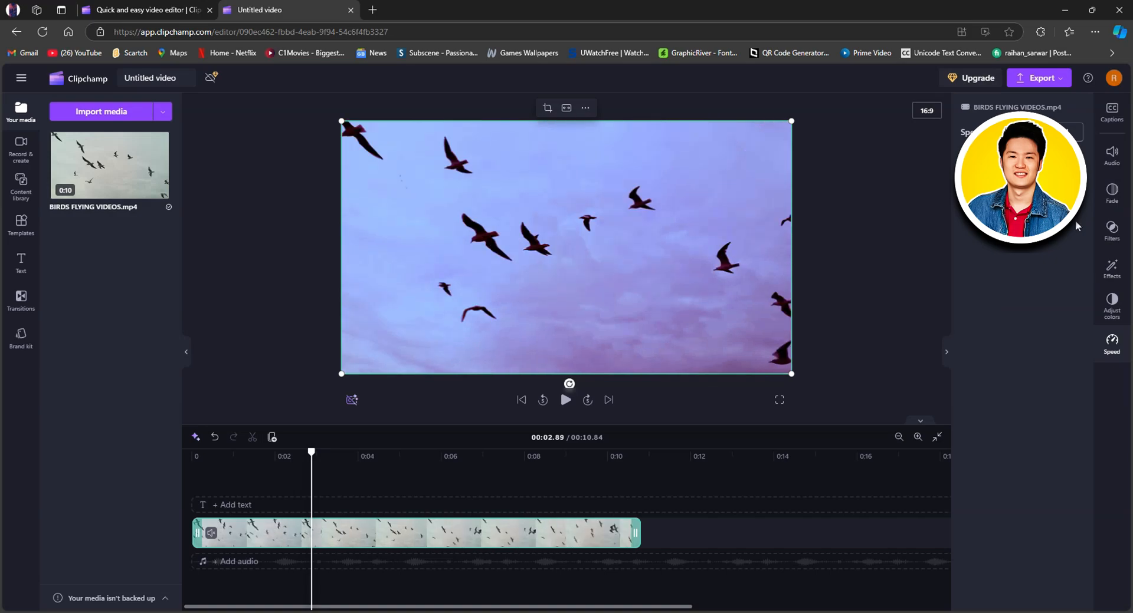
- Add the countdown timer from the Special text styles at the start of the video, above the bird clip
click(1112, 280)
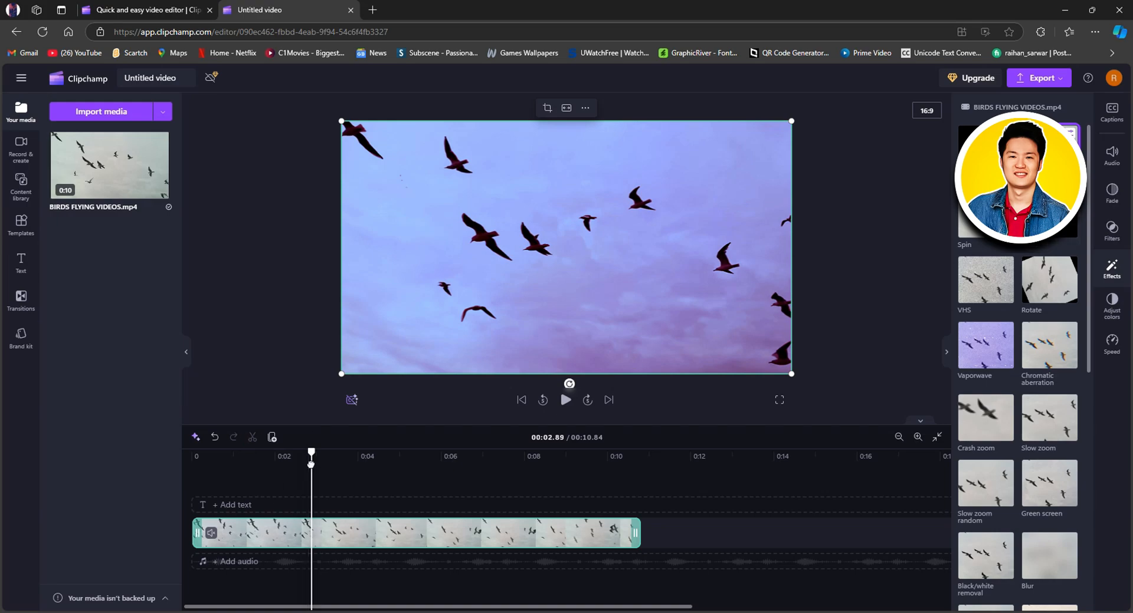
drag(311, 453, 165, 491)
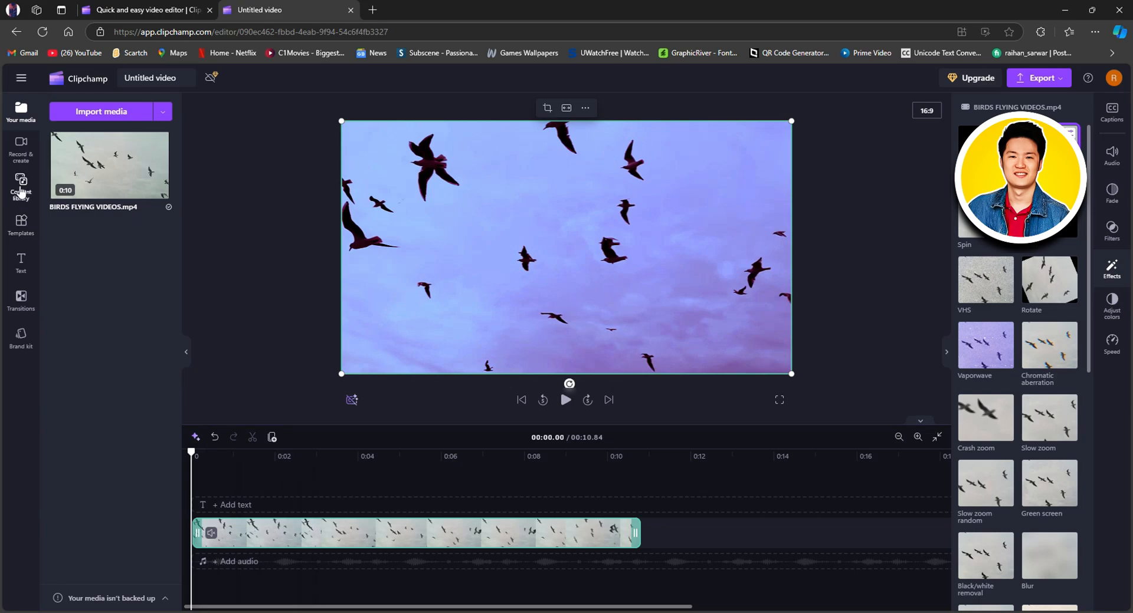
click(17, 230)
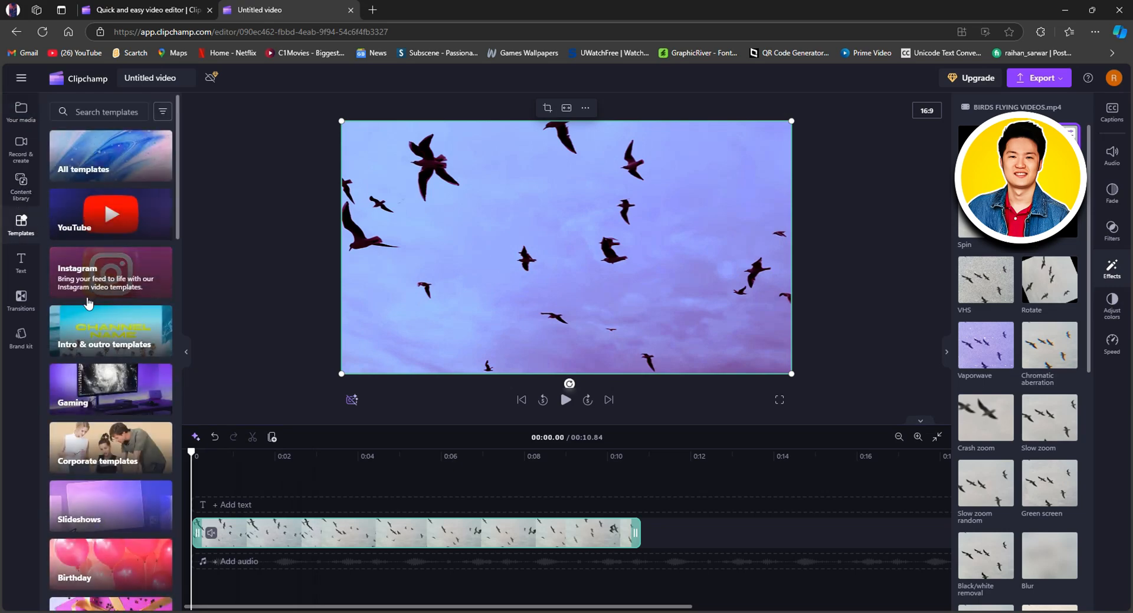
click(21, 264)
scroll(107, 383, down, 10)
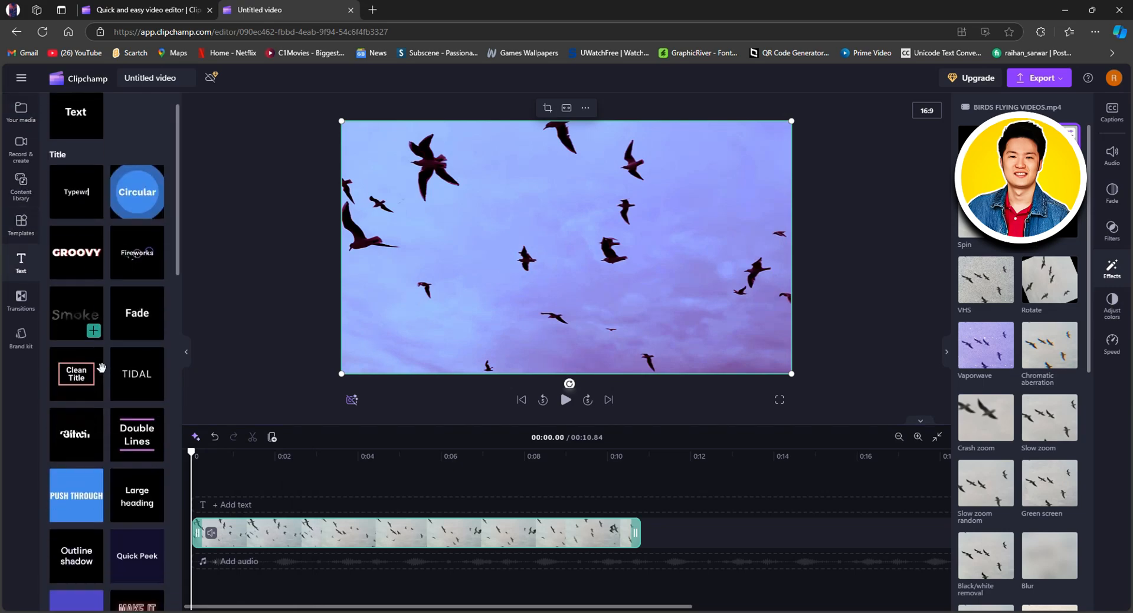
scroll(100, 413, down, 5)
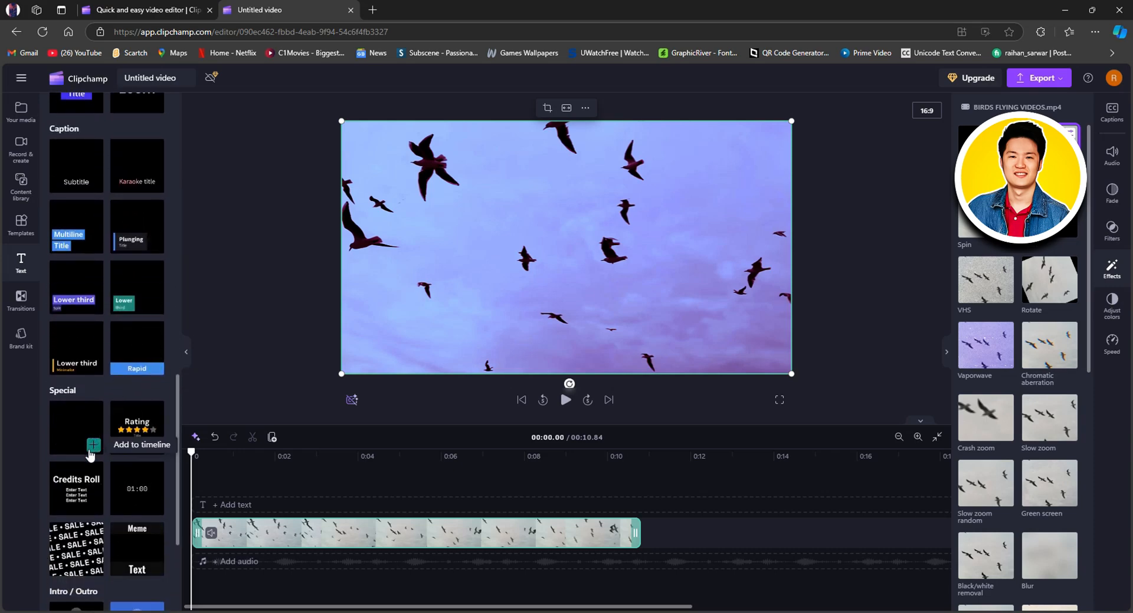
scroll(77, 440, down, 3)
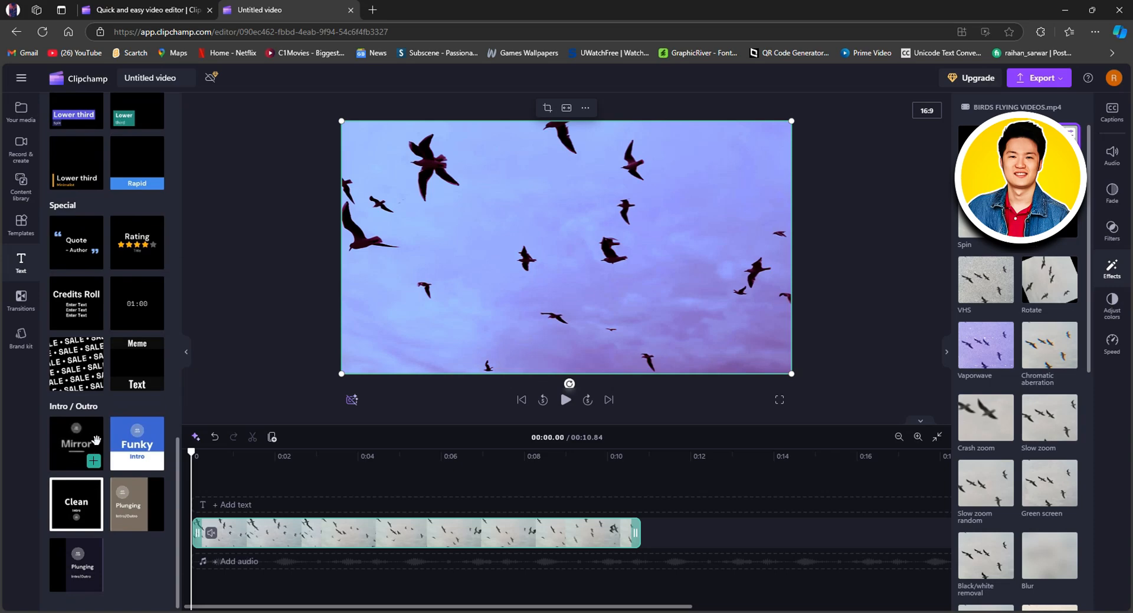
scroll(74, 436, up, 2)
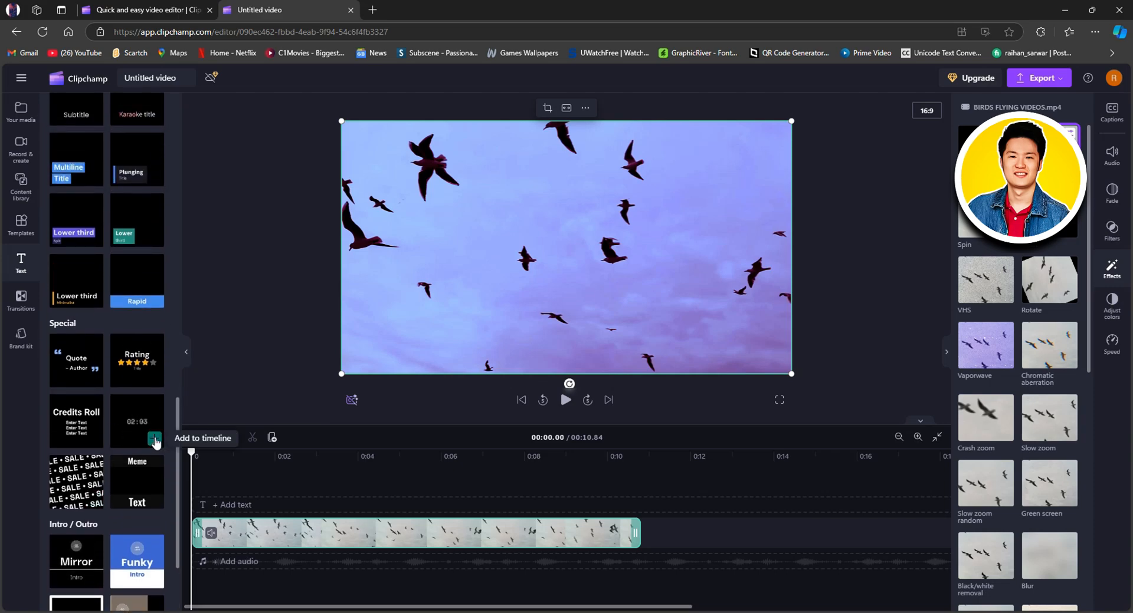
click(154, 440)
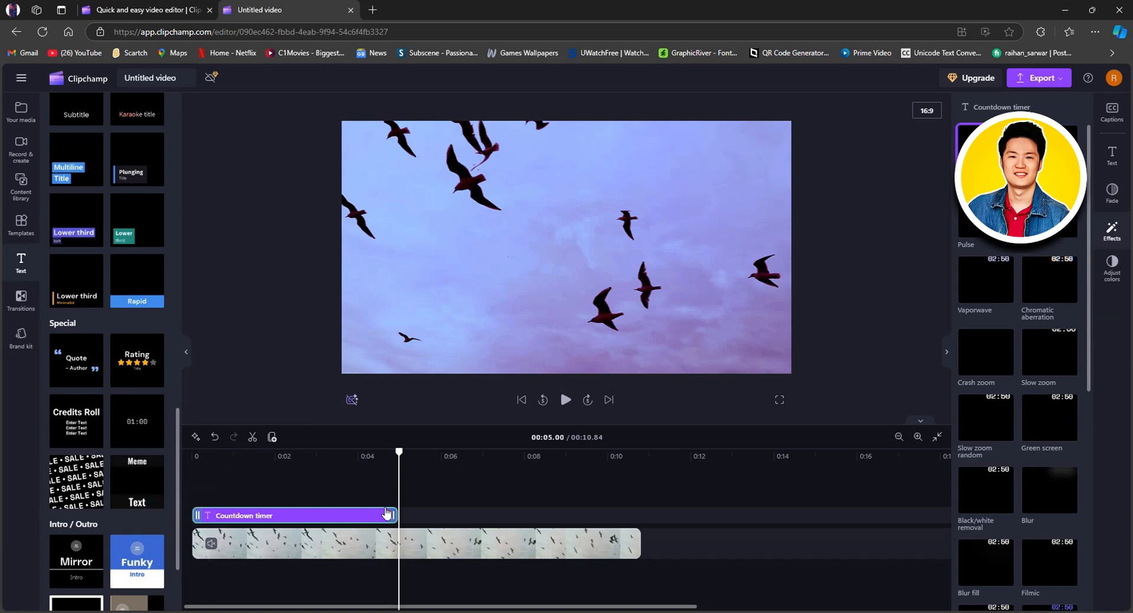
- Apply the first available effect to the countdown timer, preview it briefly and return to the start of the video
drag(398, 484, 269, 491)
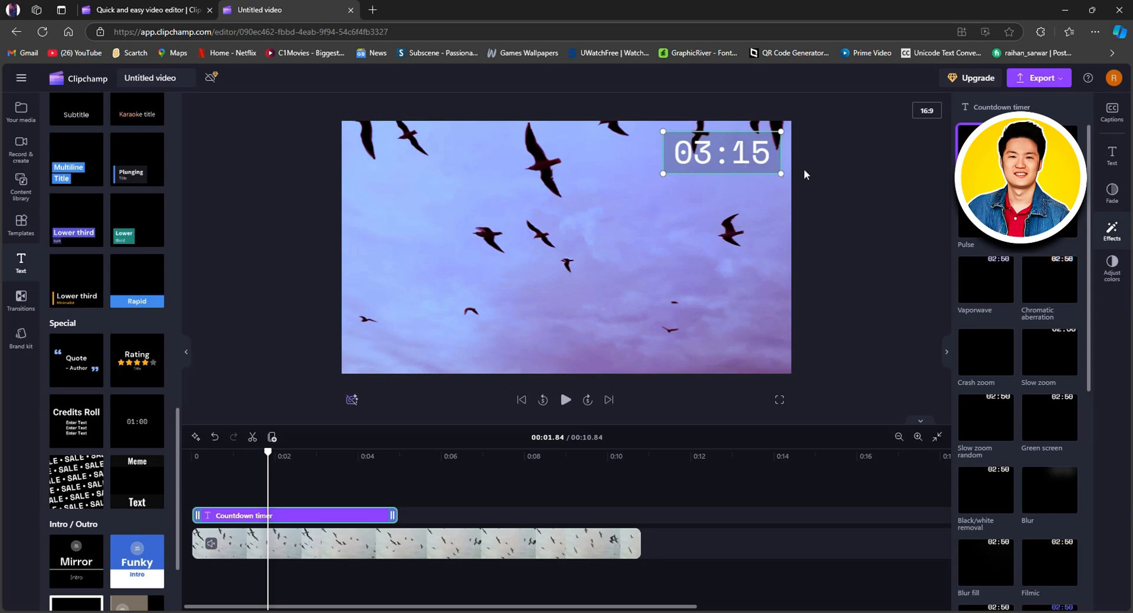
click(1049, 148)
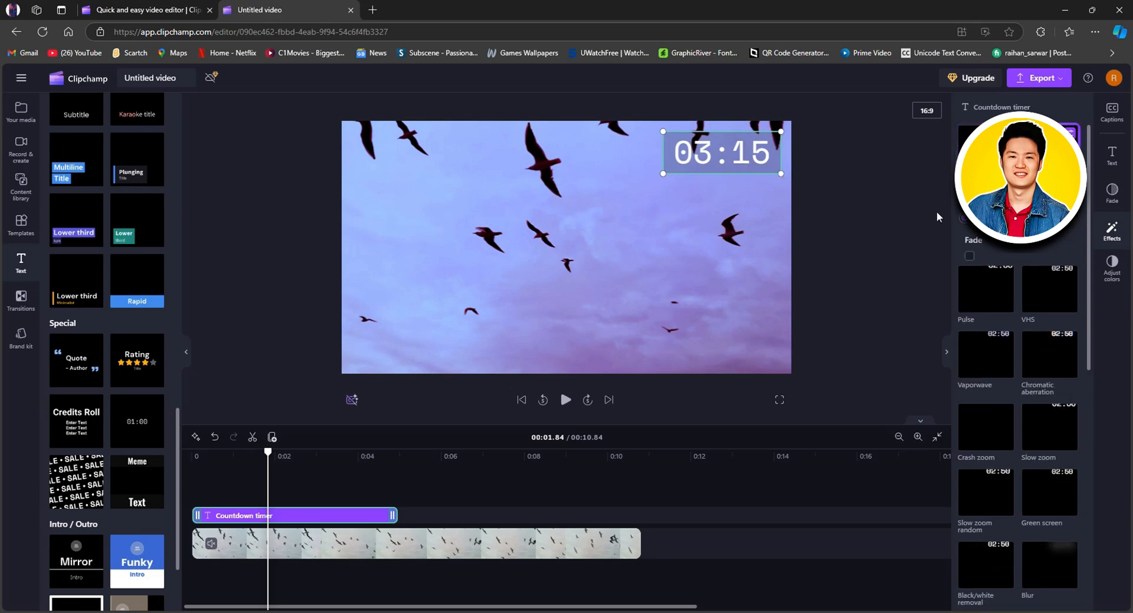
click(563, 401)
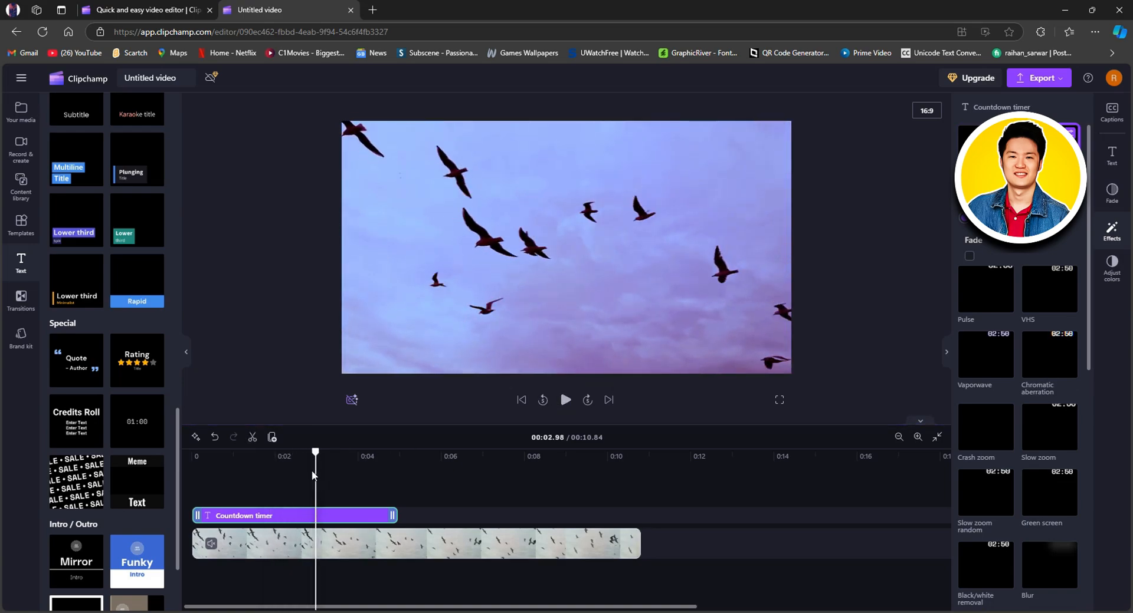
drag(312, 472, 182, 494)
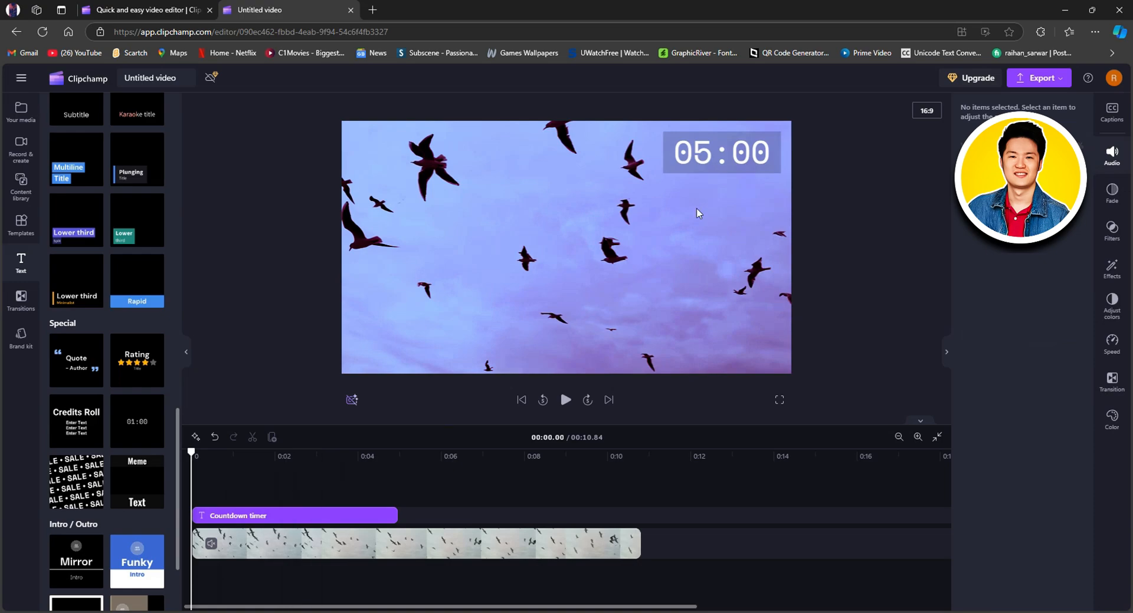
- Change the countdown timer's font to a bold serif typeface and move the timer to the lower-right corner of the video frame
click(702, 162)
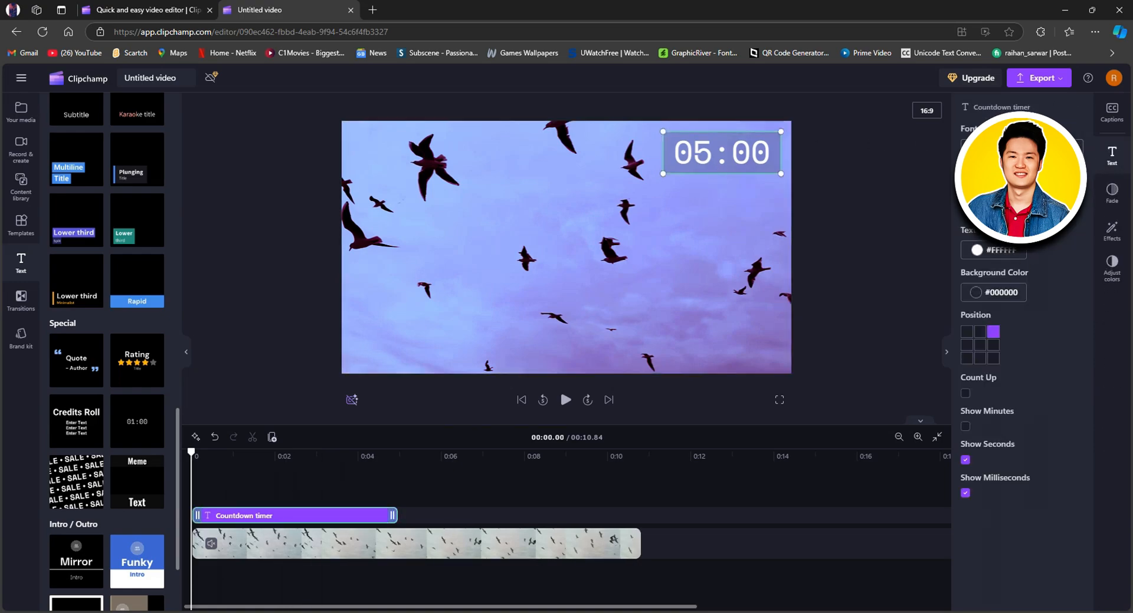
click(1021, 150)
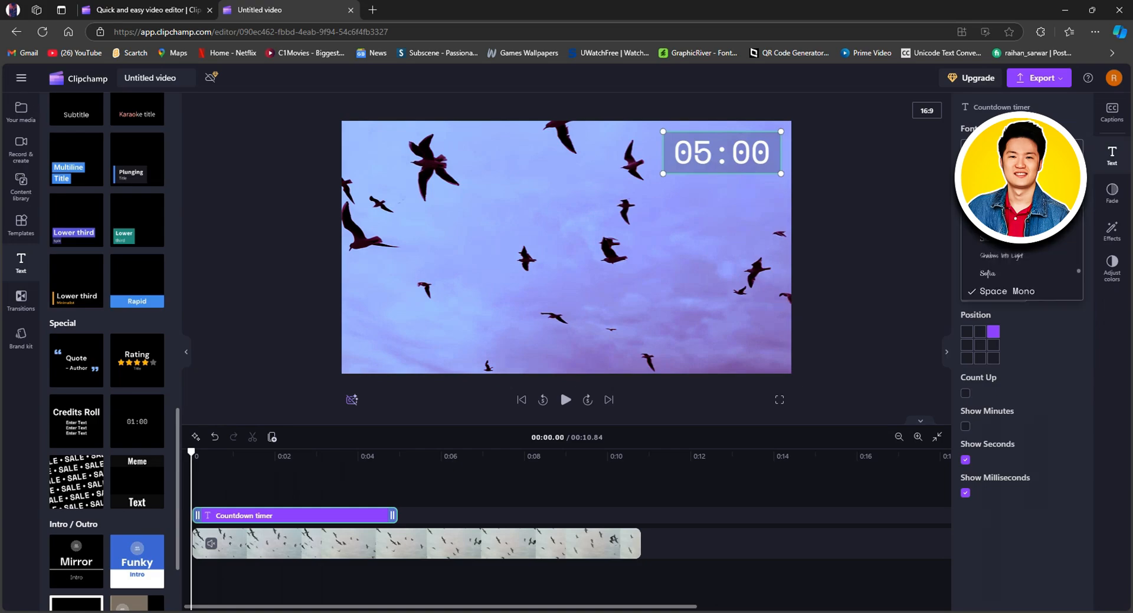
key(Escape)
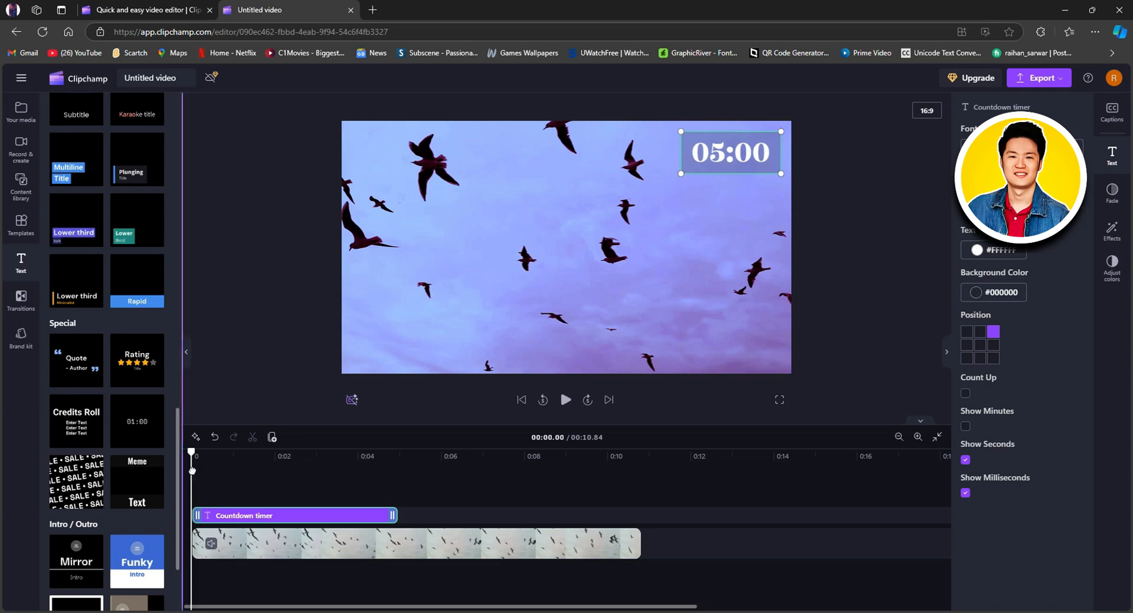
drag(191, 474, 213, 473)
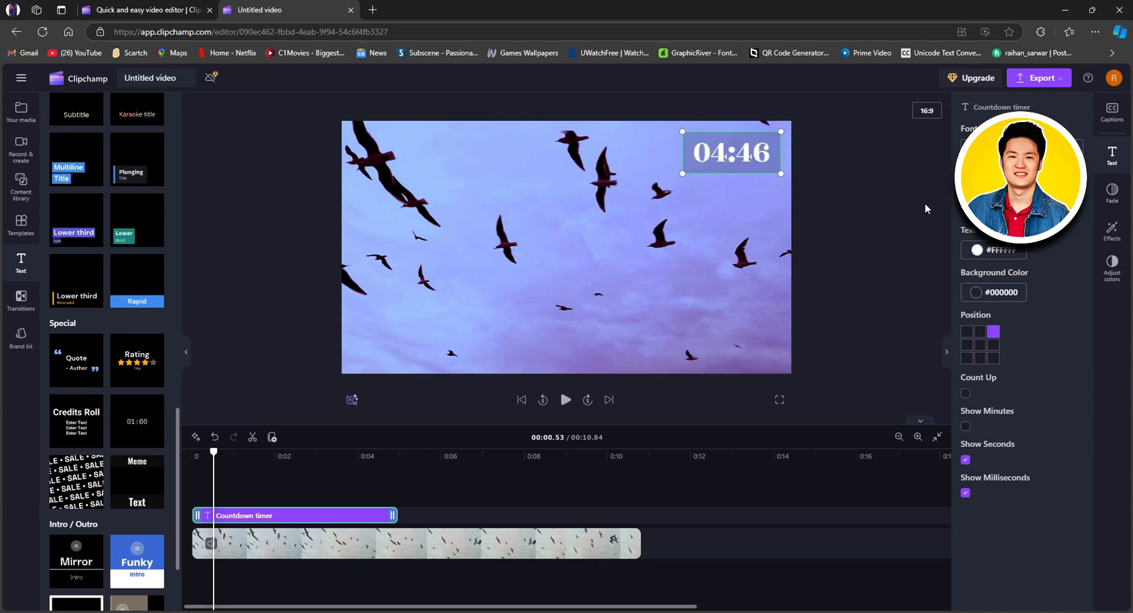
drag(748, 158, 749, 346)
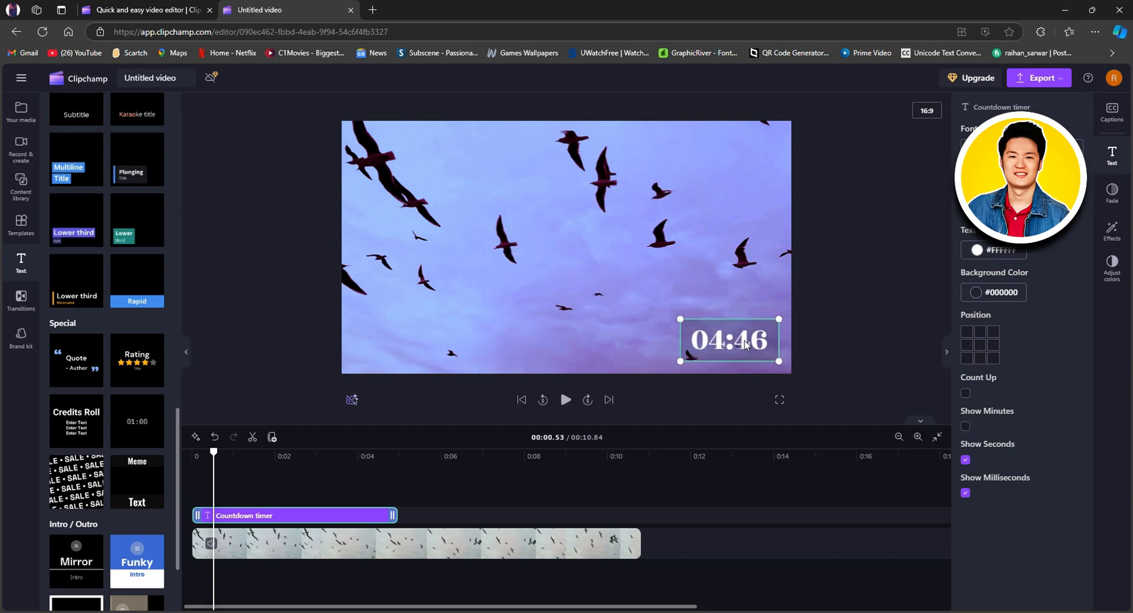
- Try black and red text colours on the countdown timer and restore its white text
click(977, 251)
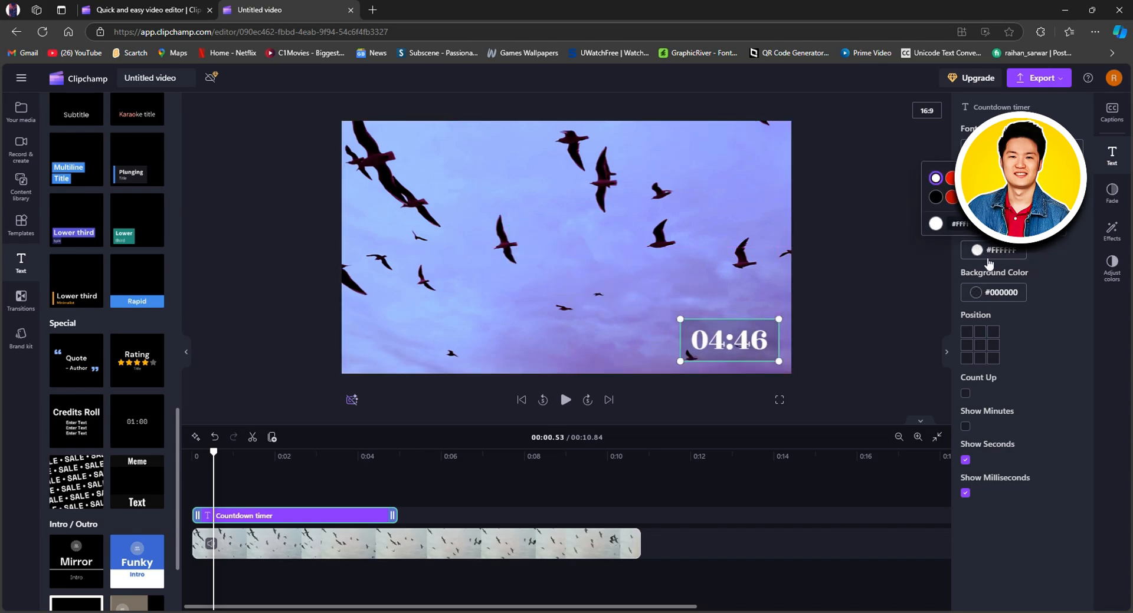
click(935, 197)
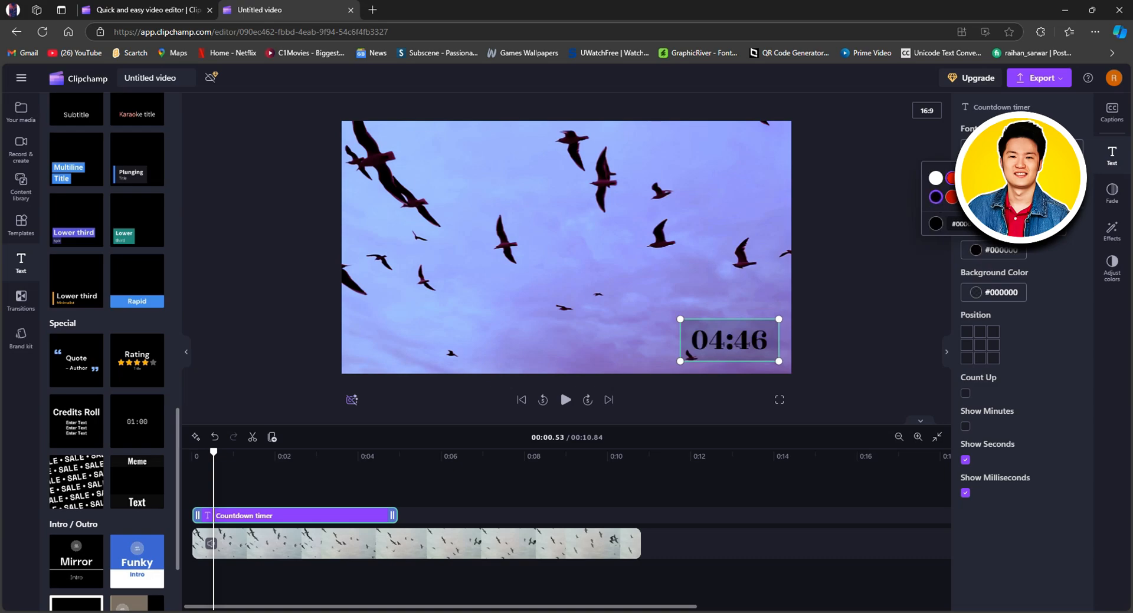
click(951, 177)
click(951, 197)
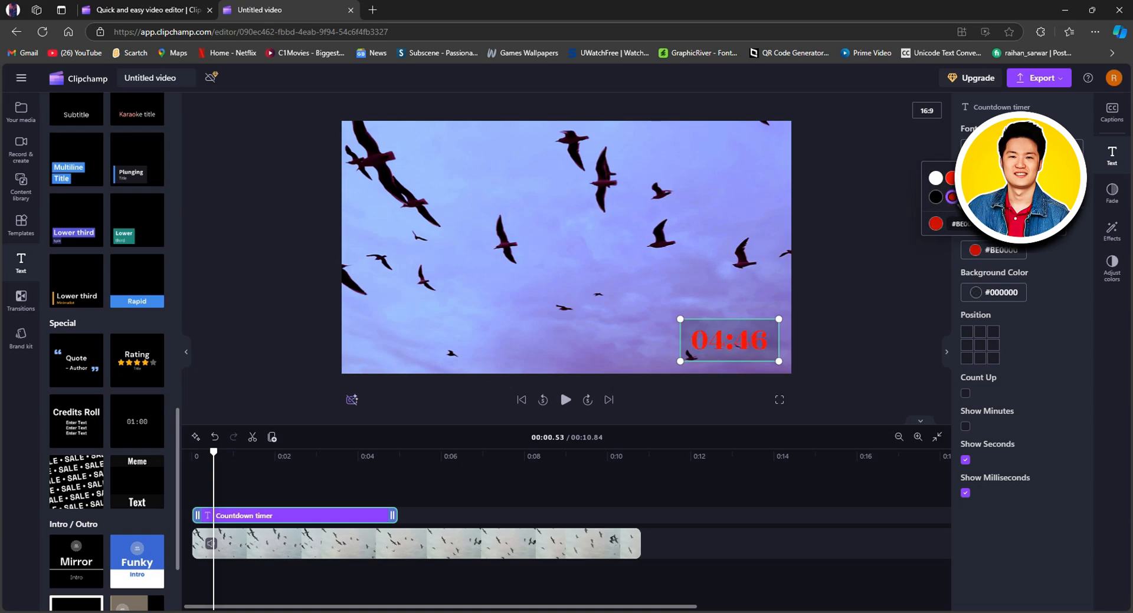
click(935, 178)
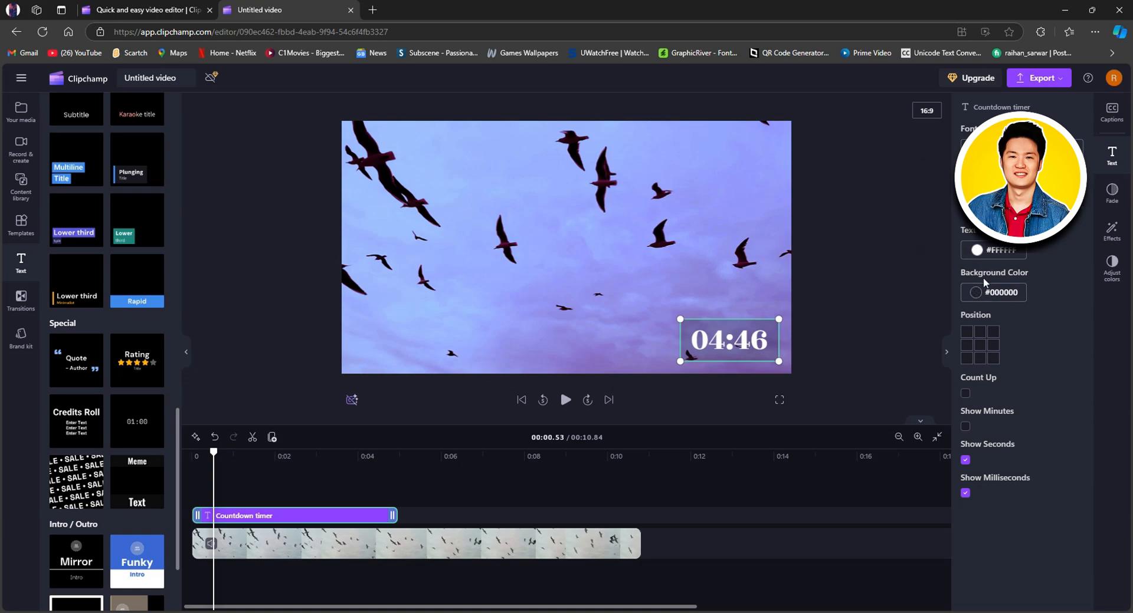
- Set the countdown timer's background colour to white (#FFFFFF) after trying a purple background
click(976, 293)
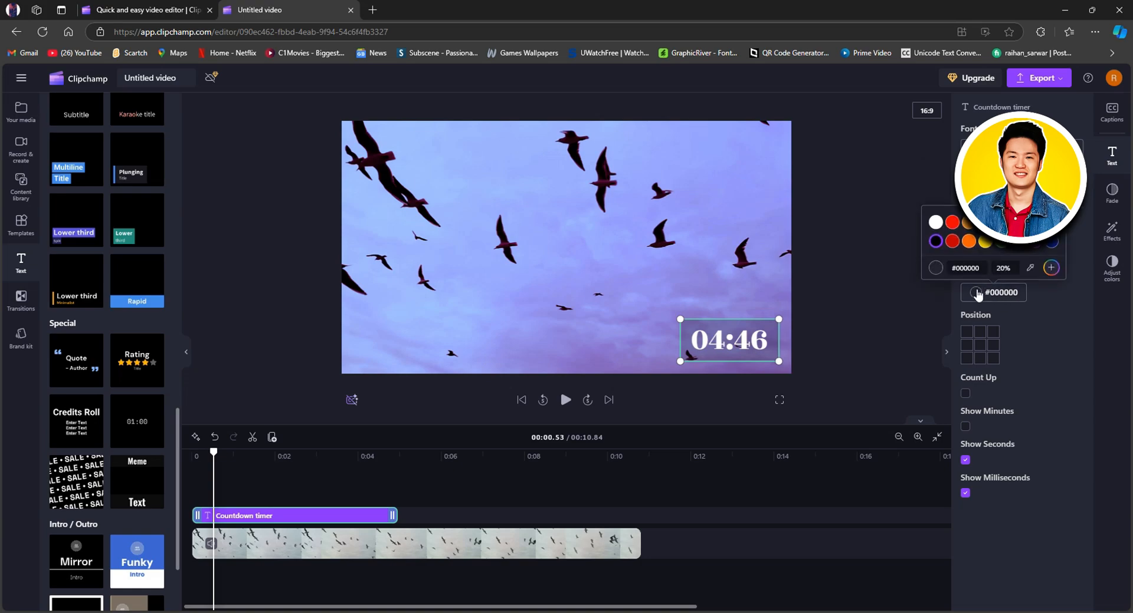
click(935, 223)
click(1053, 240)
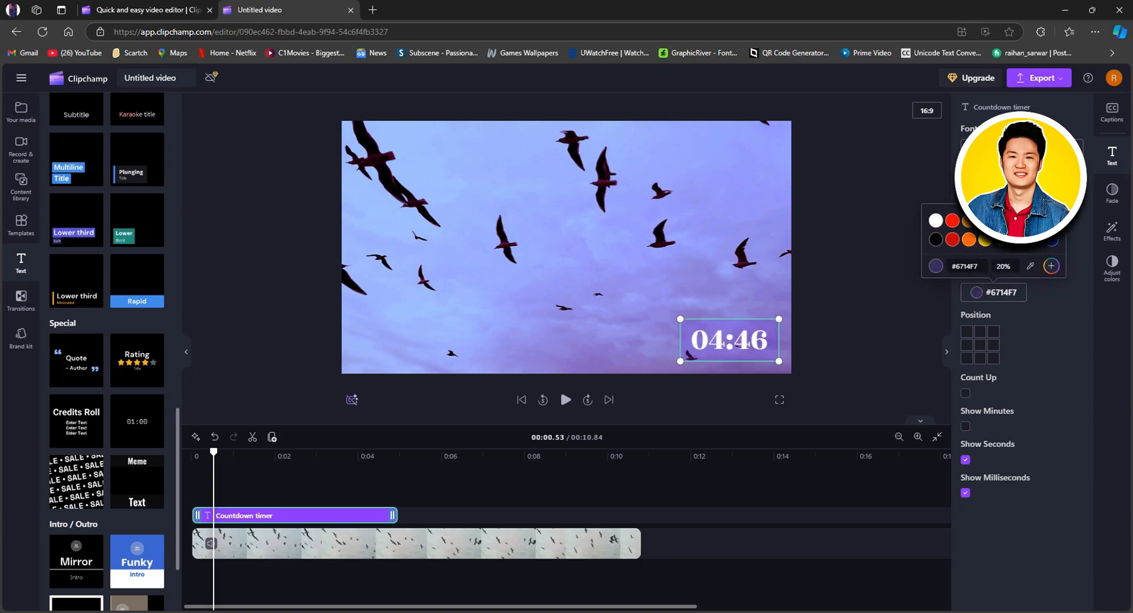
click(955, 222)
click(936, 222)
click(1081, 340)
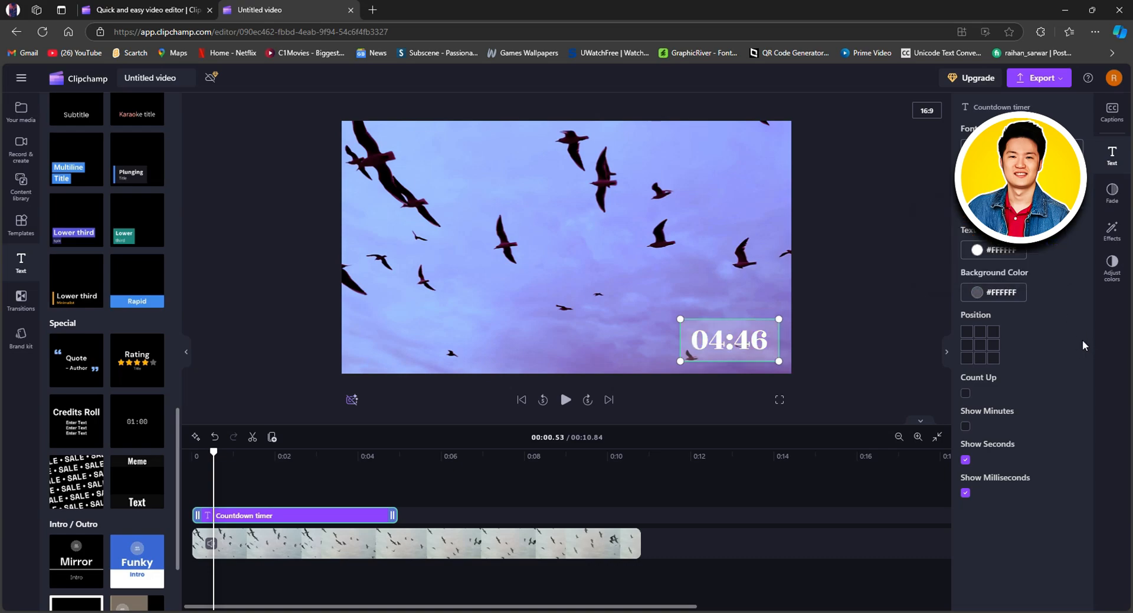
- Try preset positions for the countdown timer and place it at the middle of the frame's right edge
click(978, 334)
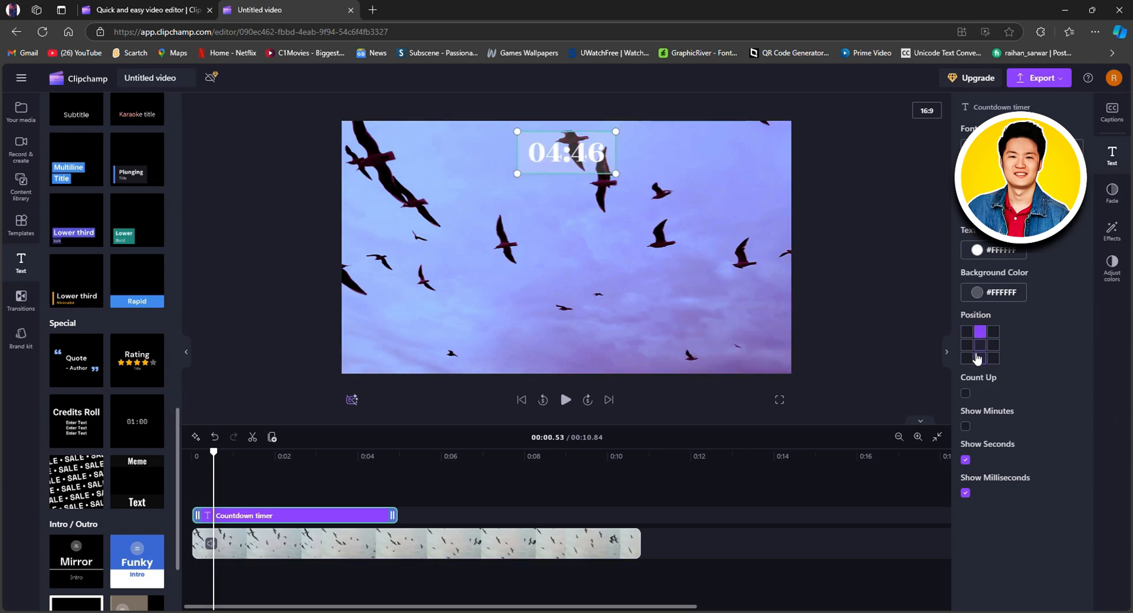
click(976, 358)
click(992, 345)
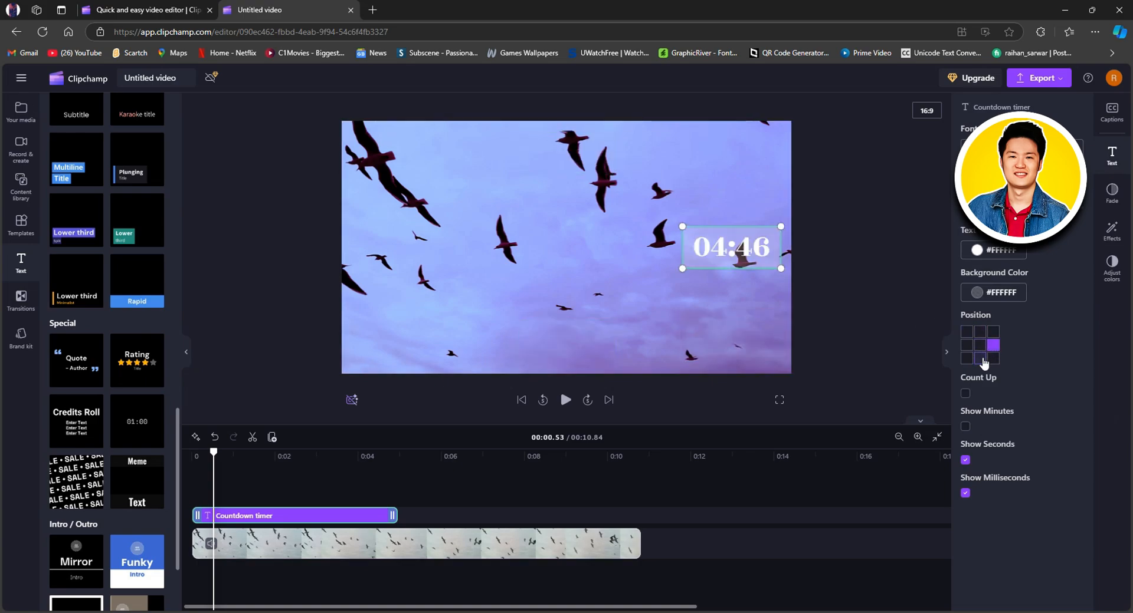
- Show minutes on the countdown timer, keeping milliseconds enabled and Count Up disabled after trying both options
click(964, 394)
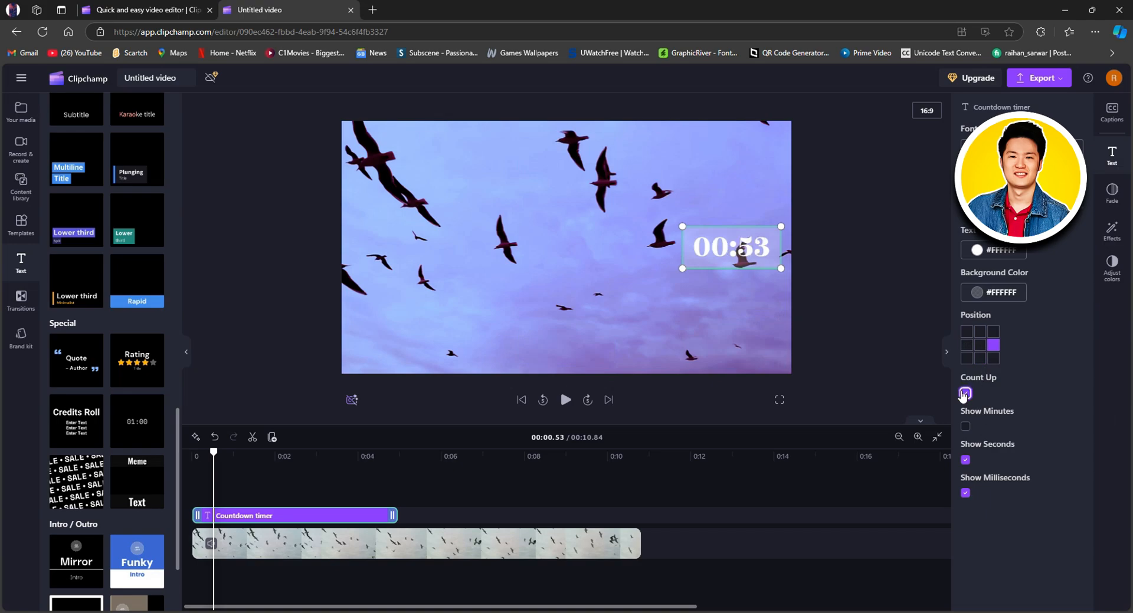
click(964, 393)
click(967, 426)
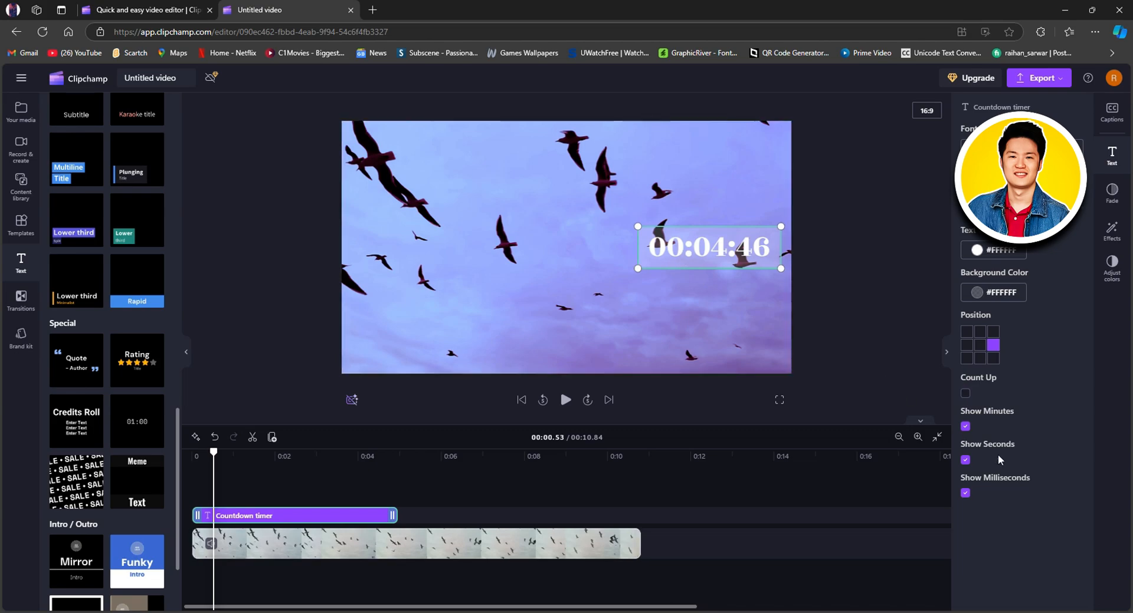
click(965, 494)
click(965, 494)
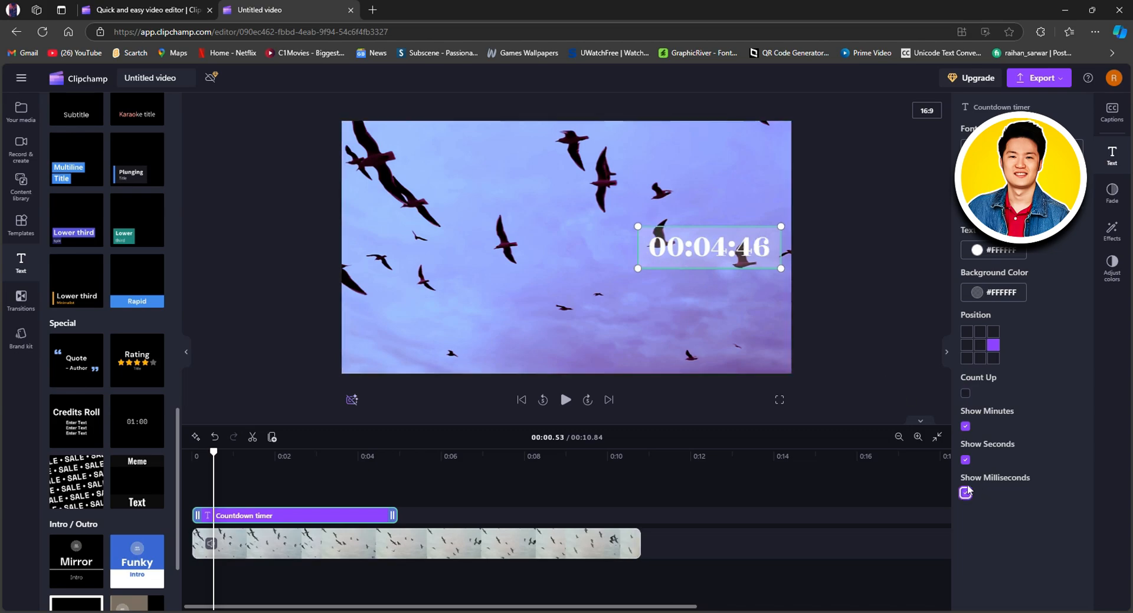
- Increase the countdown timer's fade-in duration and preview it from the start of the video
click(1112, 192)
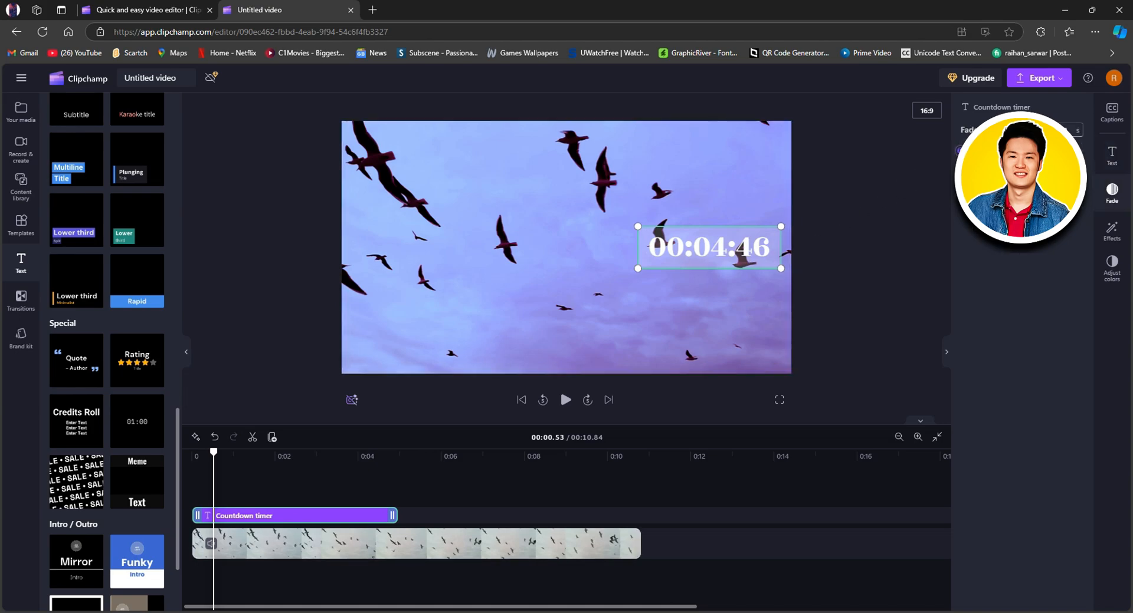
drag(214, 477, 193, 478)
key(space)
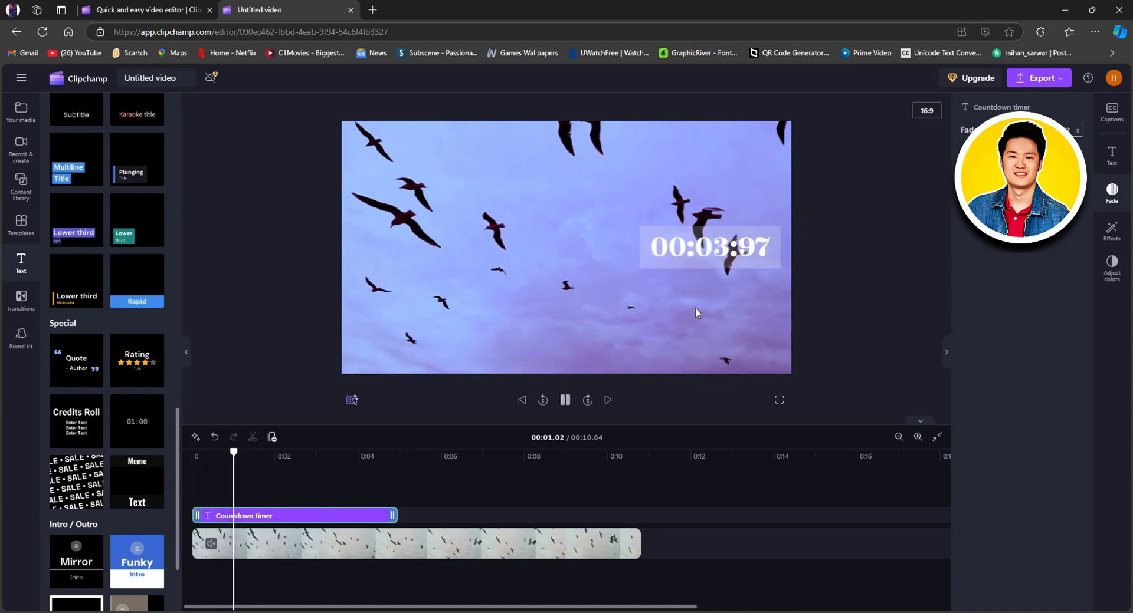
key(space)
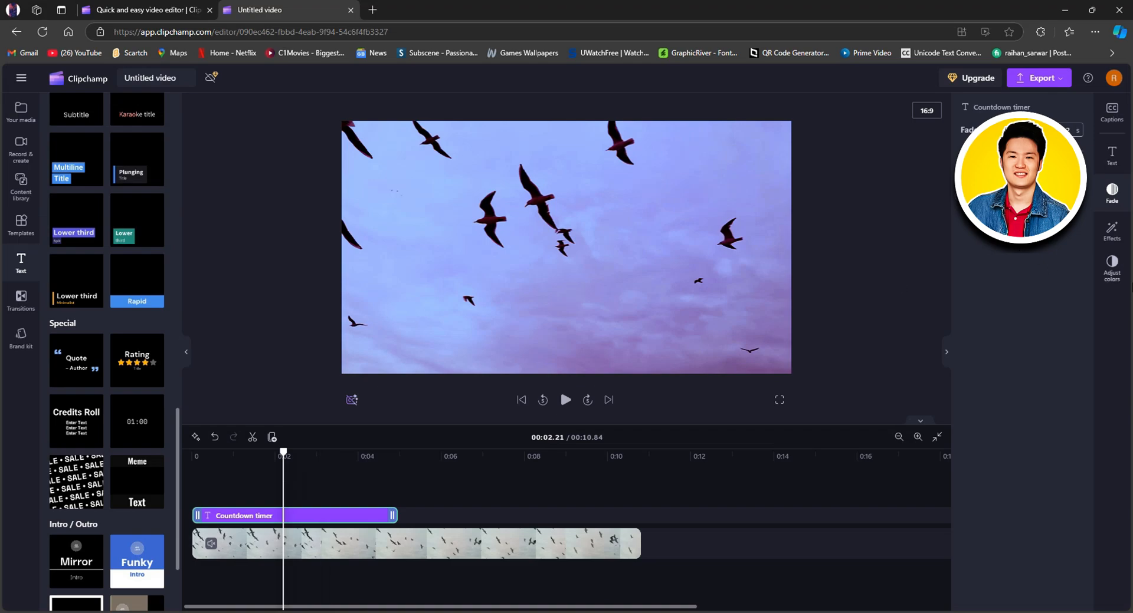
- Look through the effects available for the countdown timer, previewing Chromatic aberration near the start of the video
click(1112, 233)
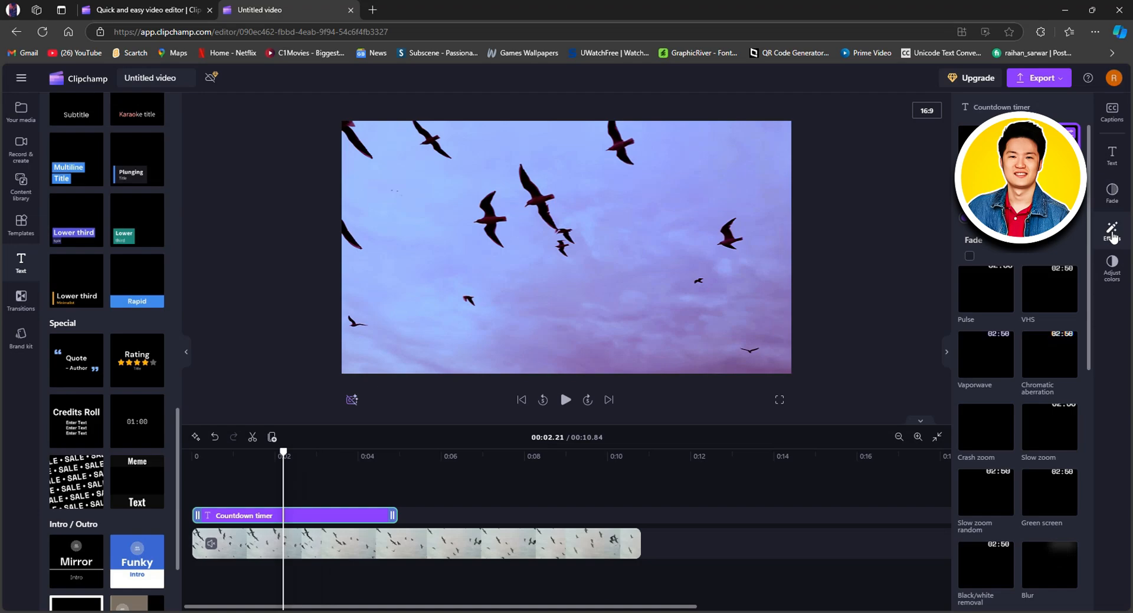
drag(283, 492, 206, 493)
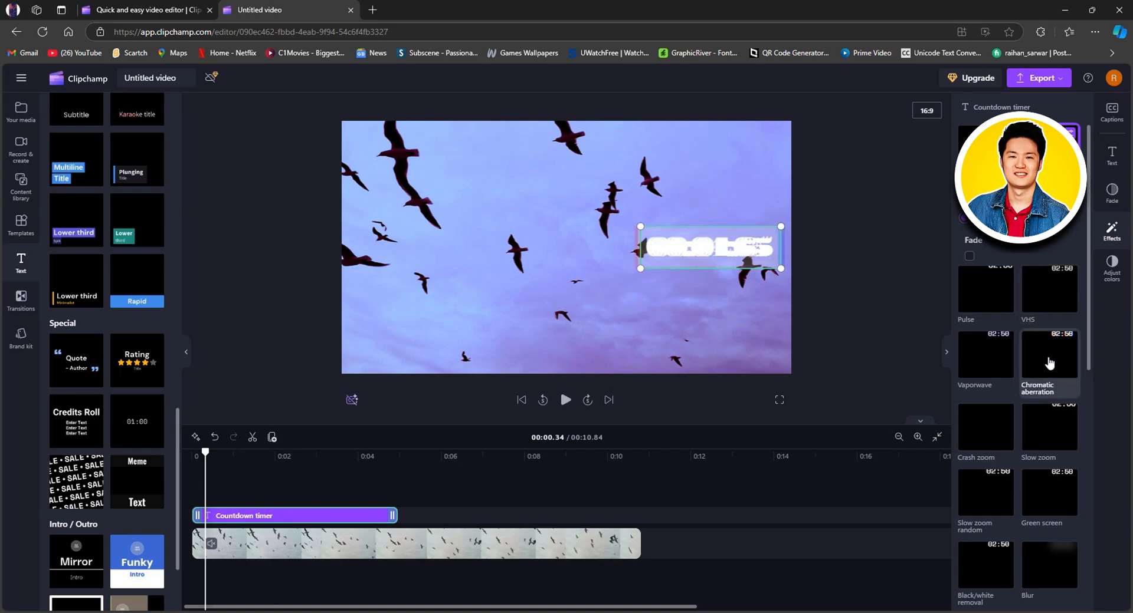
scroll(1044, 402, down, 2)
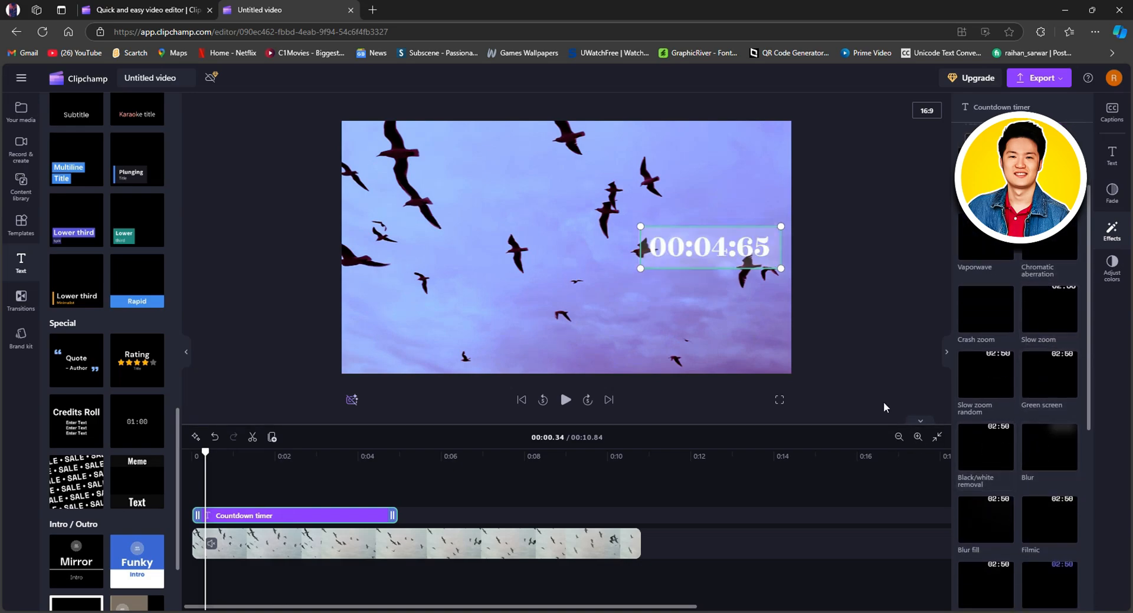
- Move the countdown timer down into the bottom-right corner of the video frame, aligned with its margins, and deselect it
drag(731, 251, 729, 346)
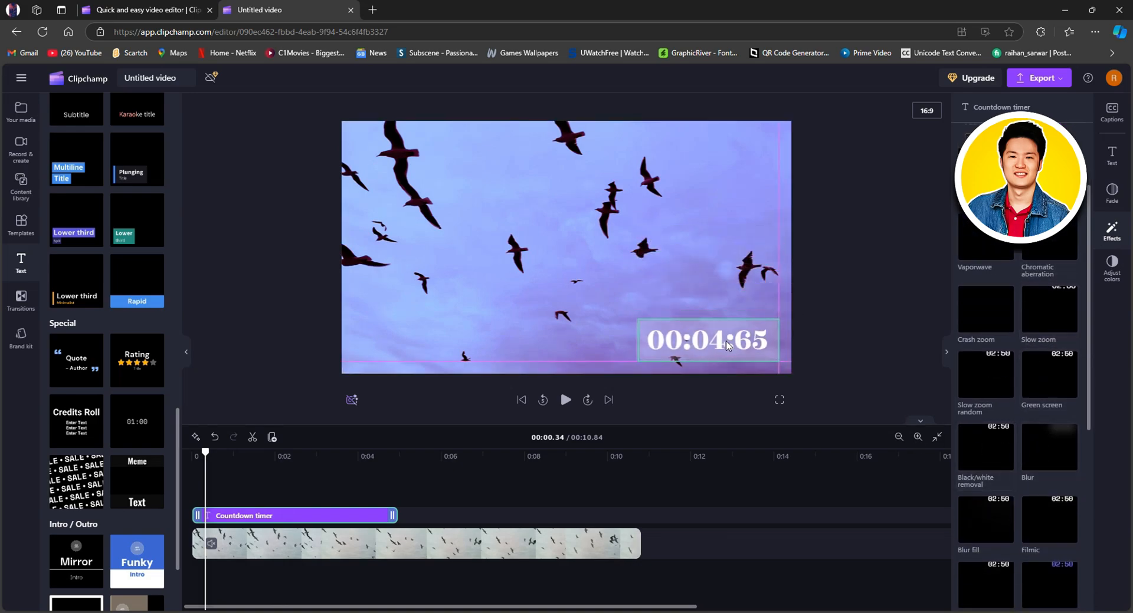
click(826, 334)
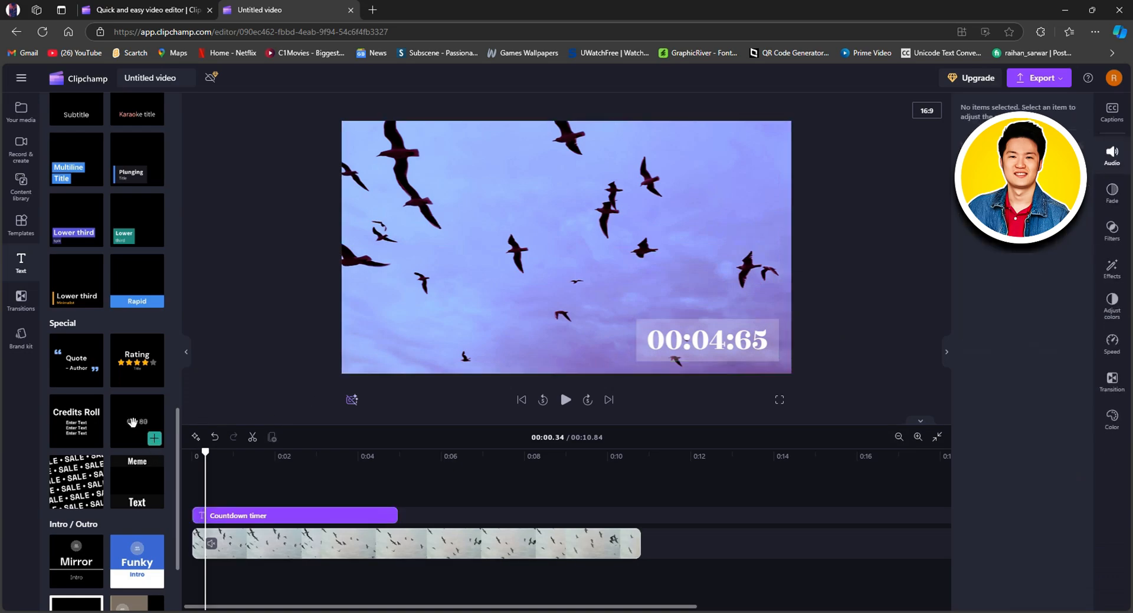
- Add the Plunging caption title above the countdown timer and extend its start to the beginning of the timeline
scroll(132, 422, up, 2)
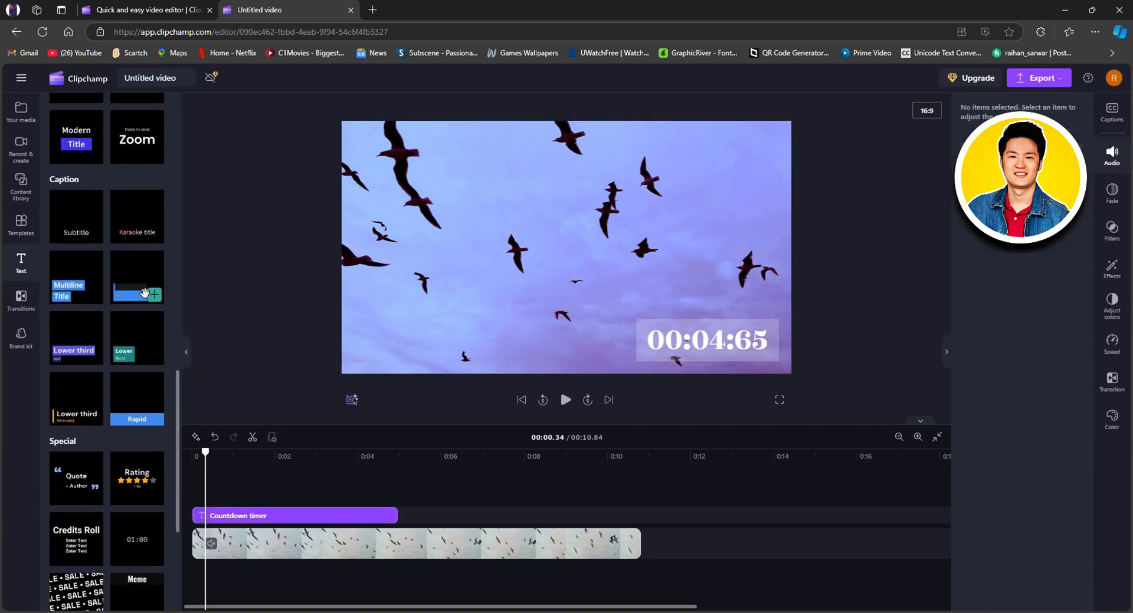
click(154, 294)
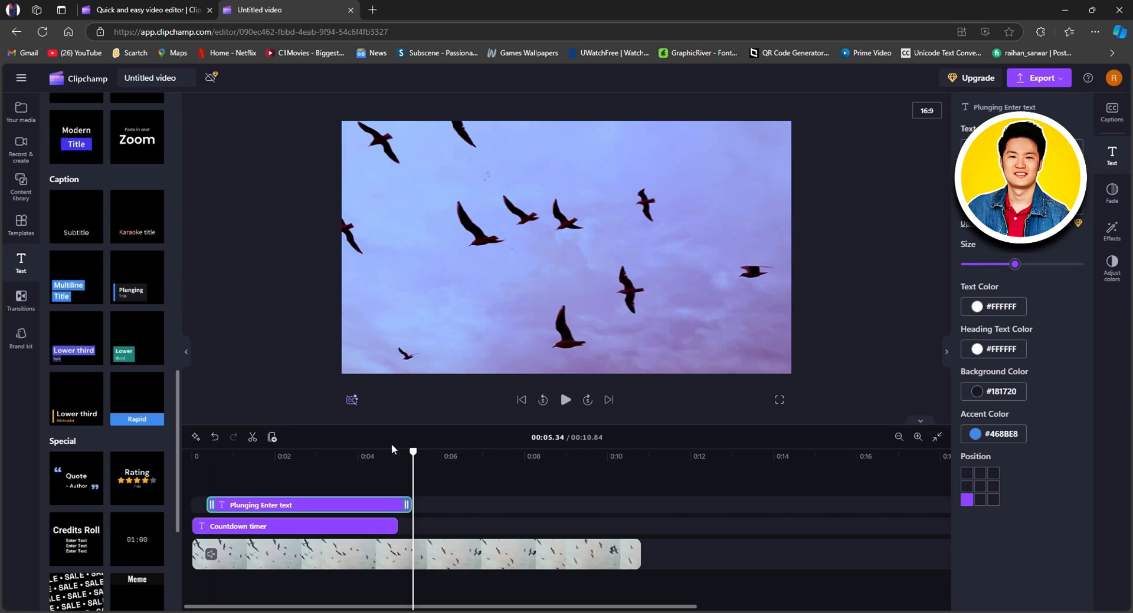
drag(211, 505, 190, 508)
- Extend both the Plunging title and the countdown timer to the end of the bird clip
drag(435, 479, 642, 492)
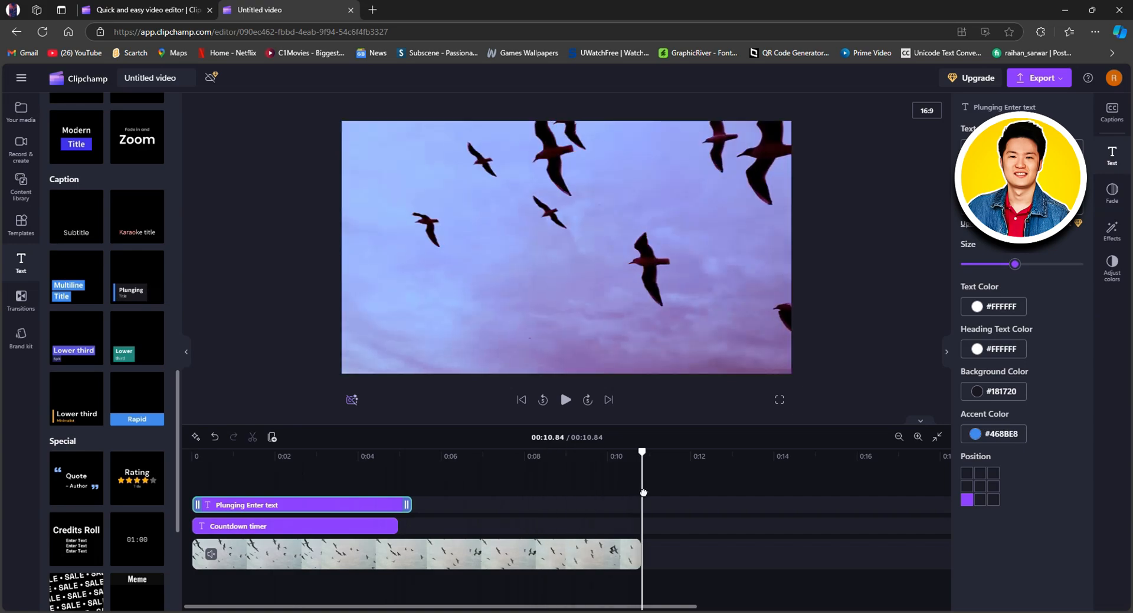
drag(407, 505, 639, 506)
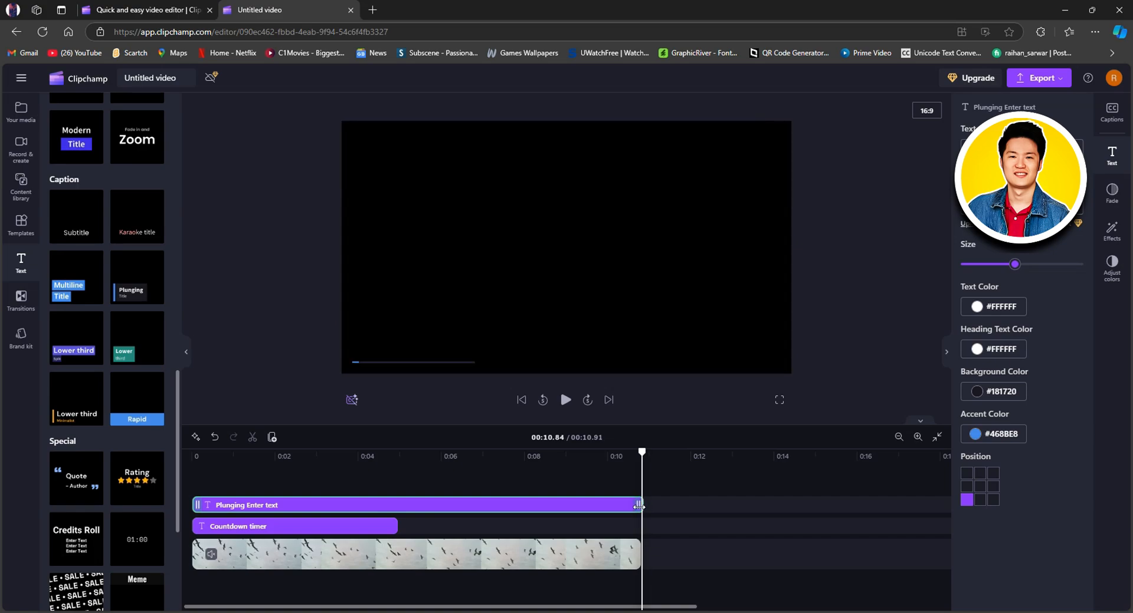
click(395, 527)
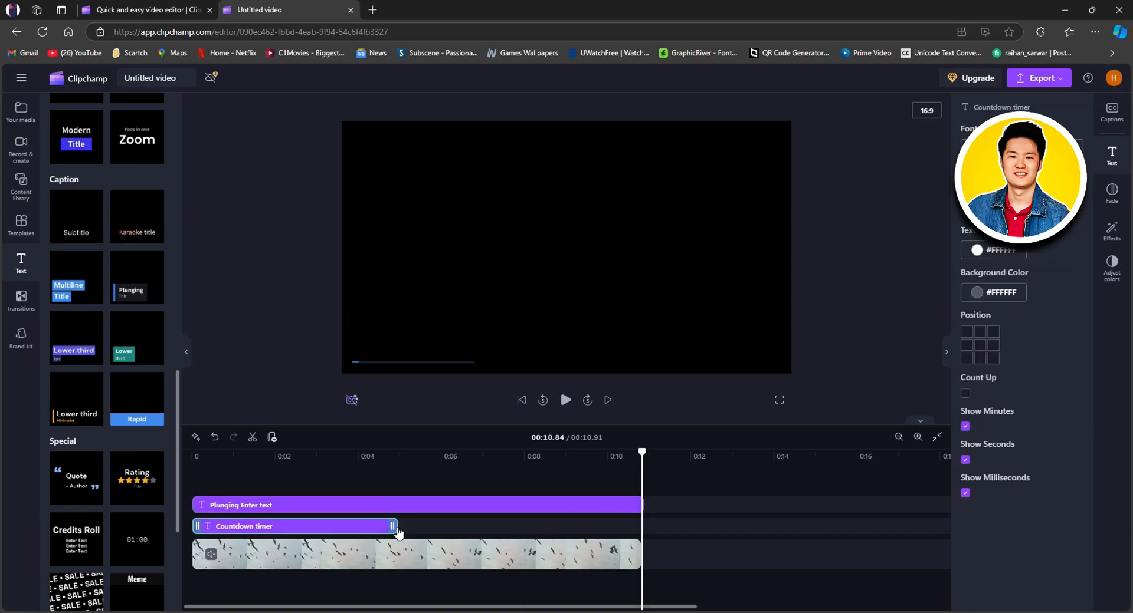
drag(397, 530, 640, 528)
- Move the Plunging title to the centre of the frame and replace its text with "CLIPCHAMP DEMO"
drag(641, 483, 243, 502)
click(427, 323)
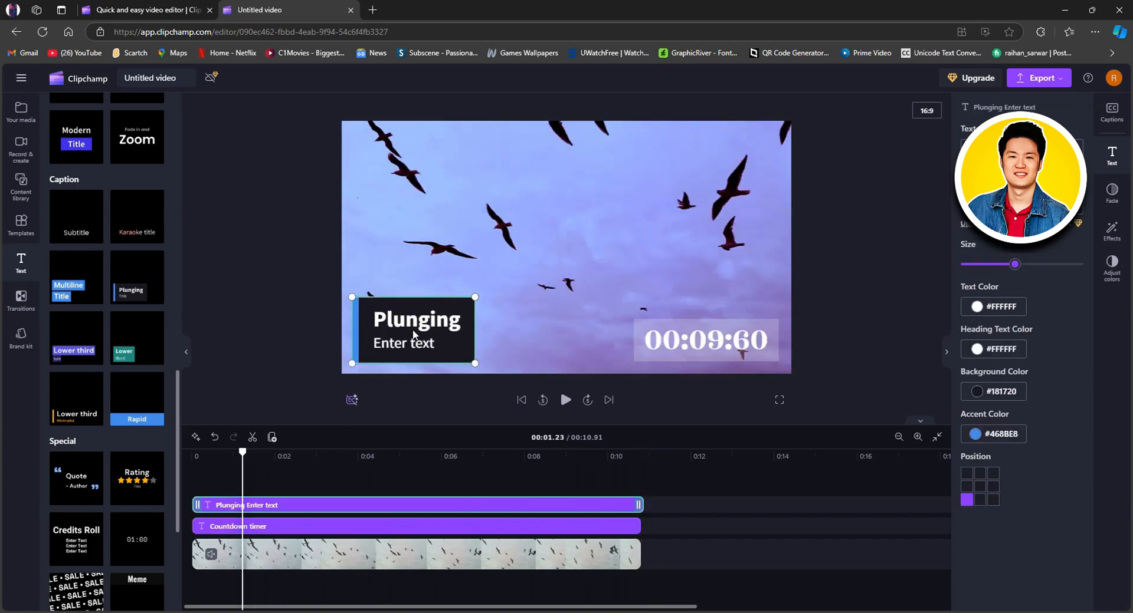
drag(412, 335, 551, 238)
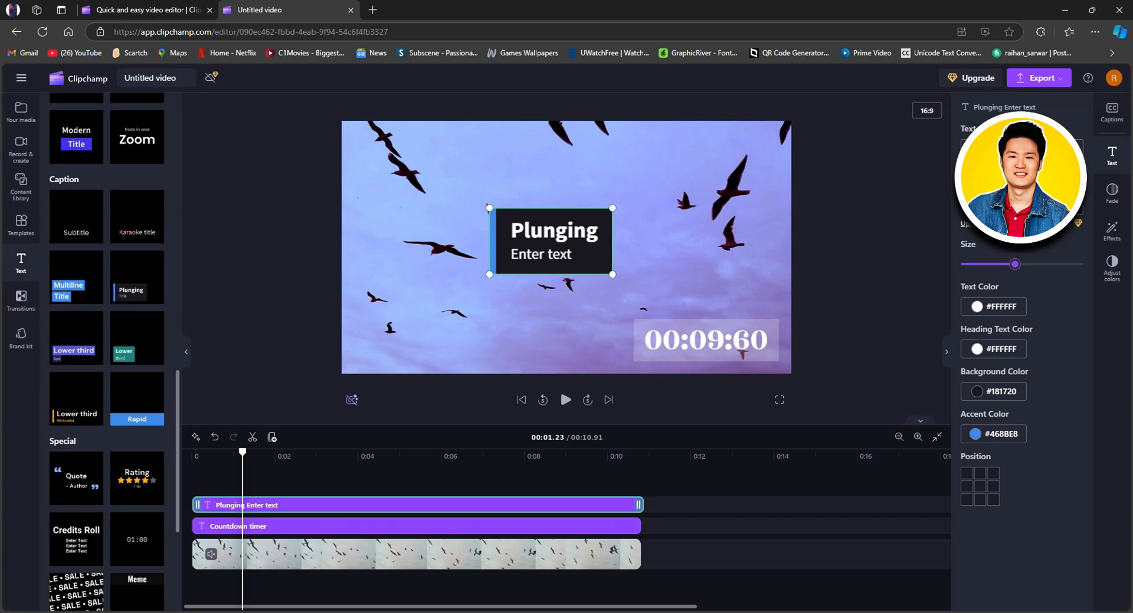
text(CLI)
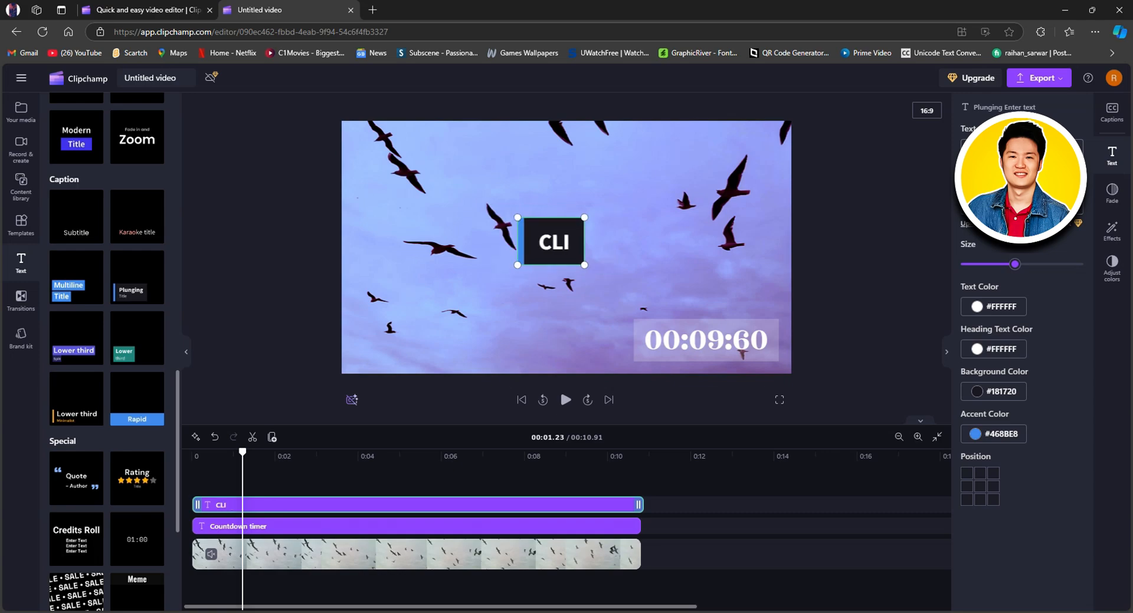
text(PCHAMP)
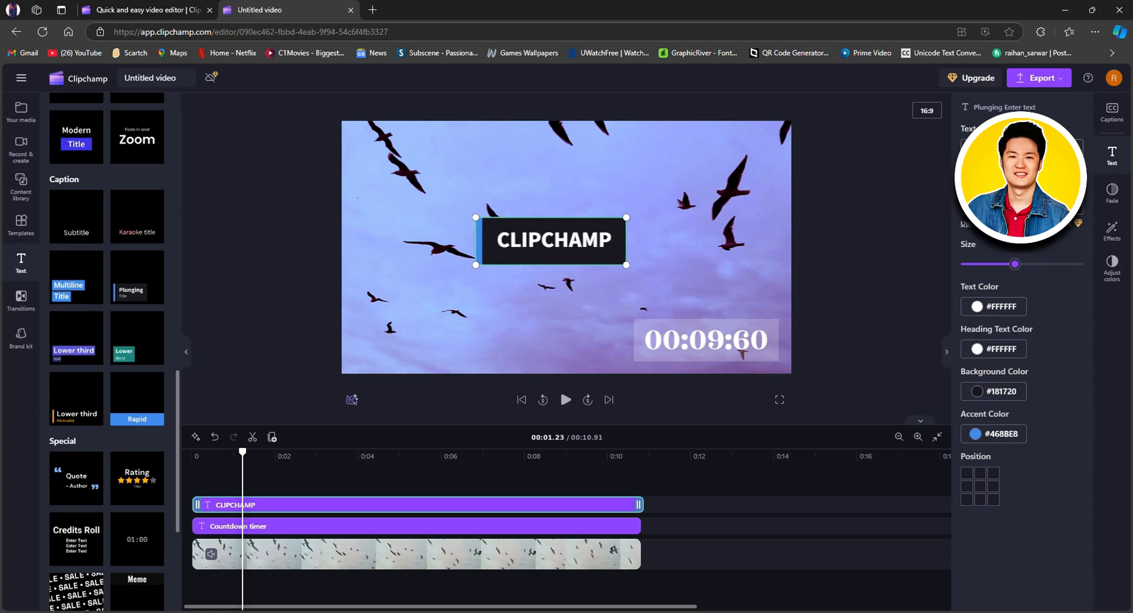
text( DEM)
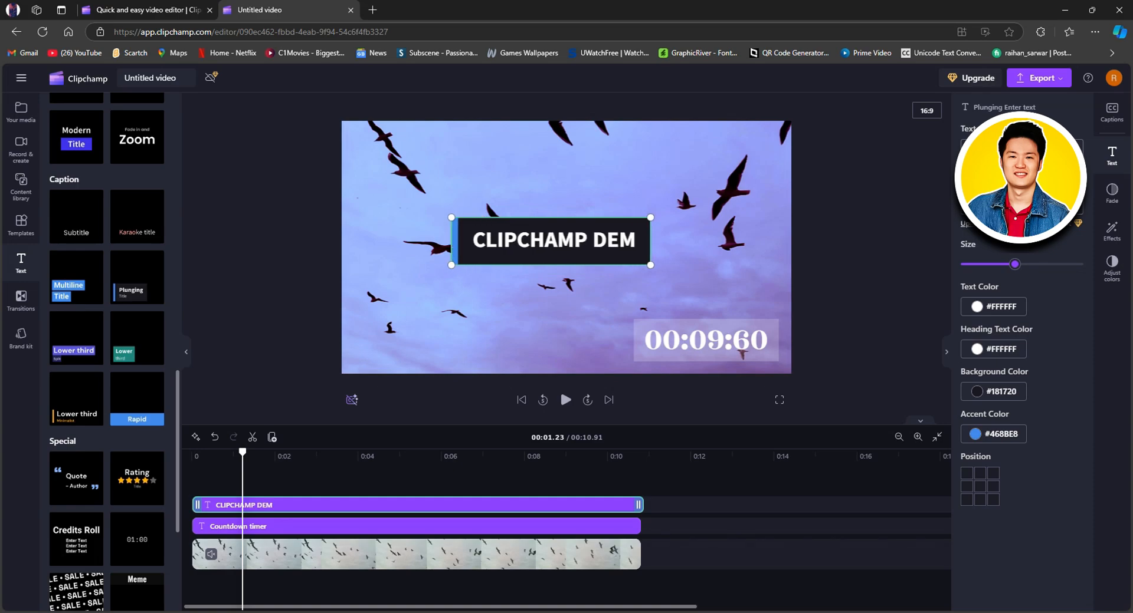
text(O)
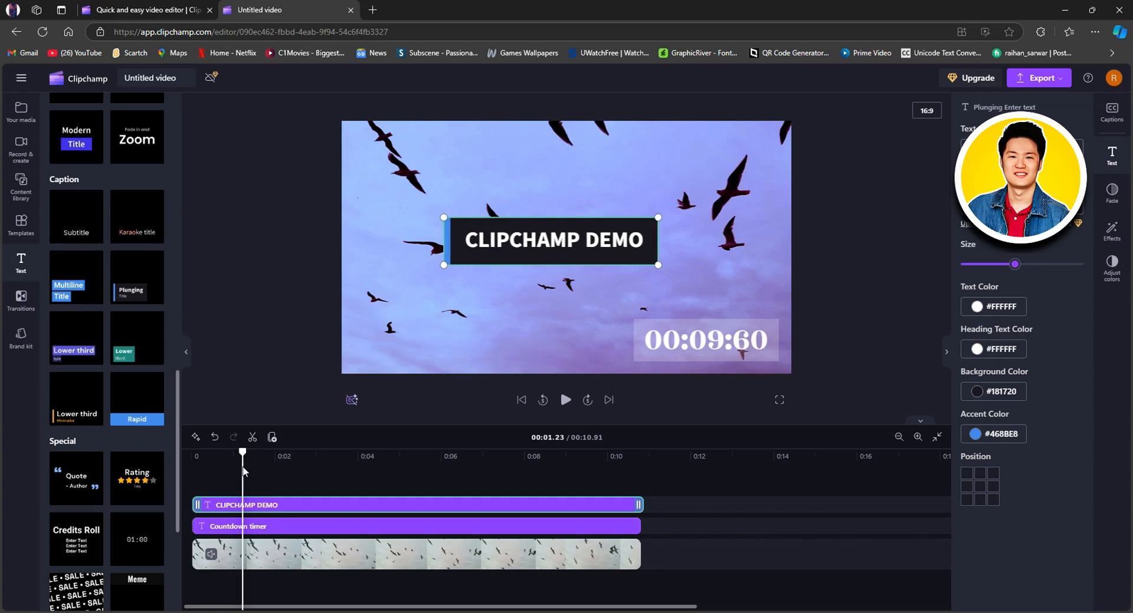
- Play the video from near its start to preview the title, and look at the available export qualities without exporting
drag(243, 470, 198, 470)
key(space)
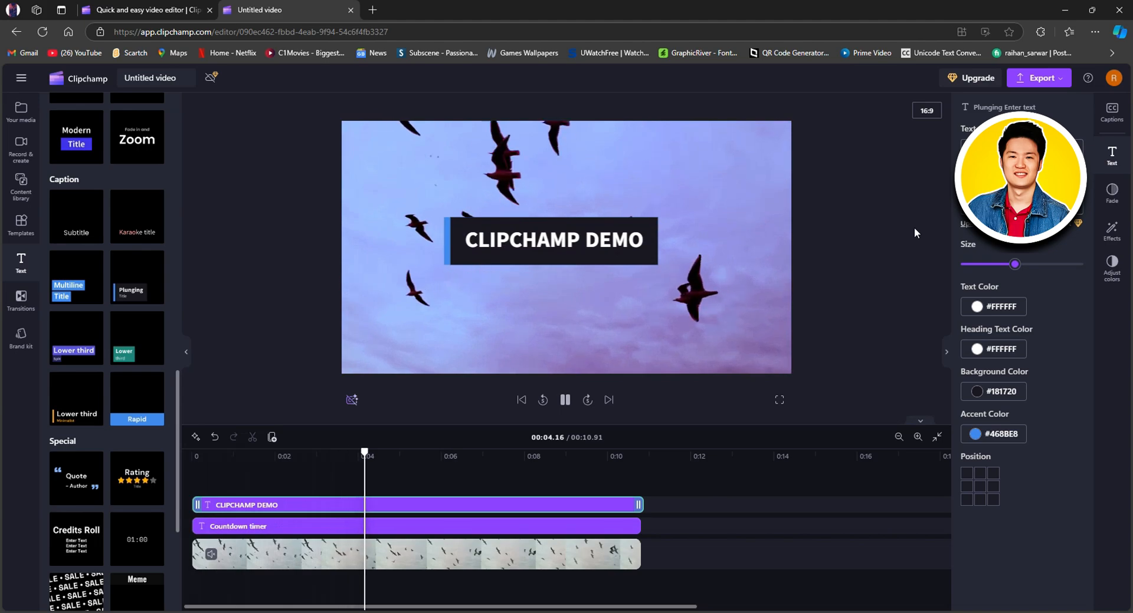
click(1060, 83)
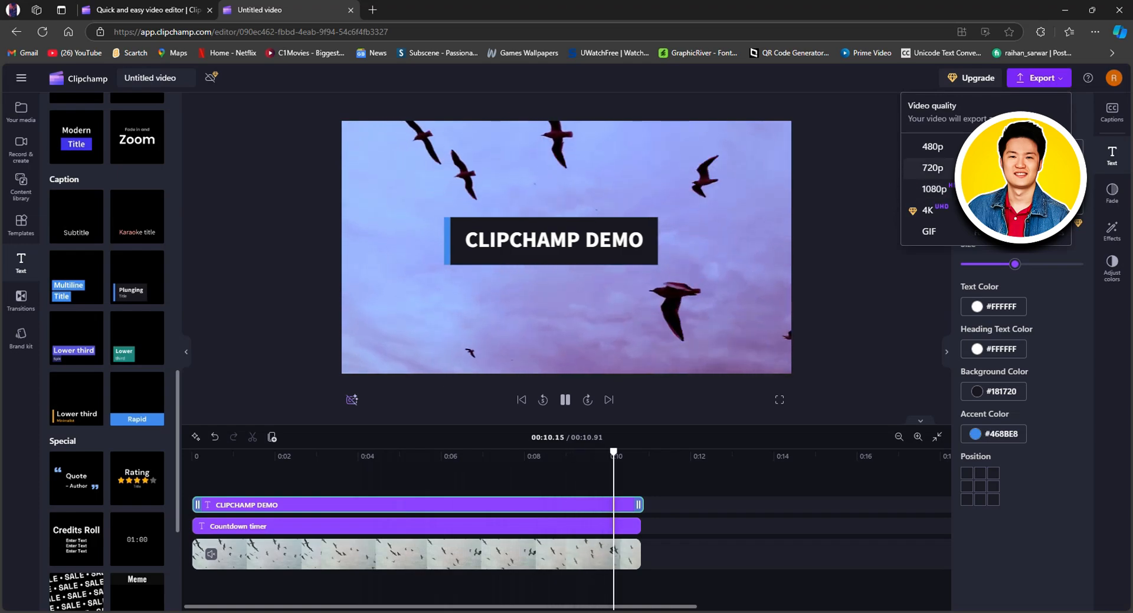
click(1065, 85)
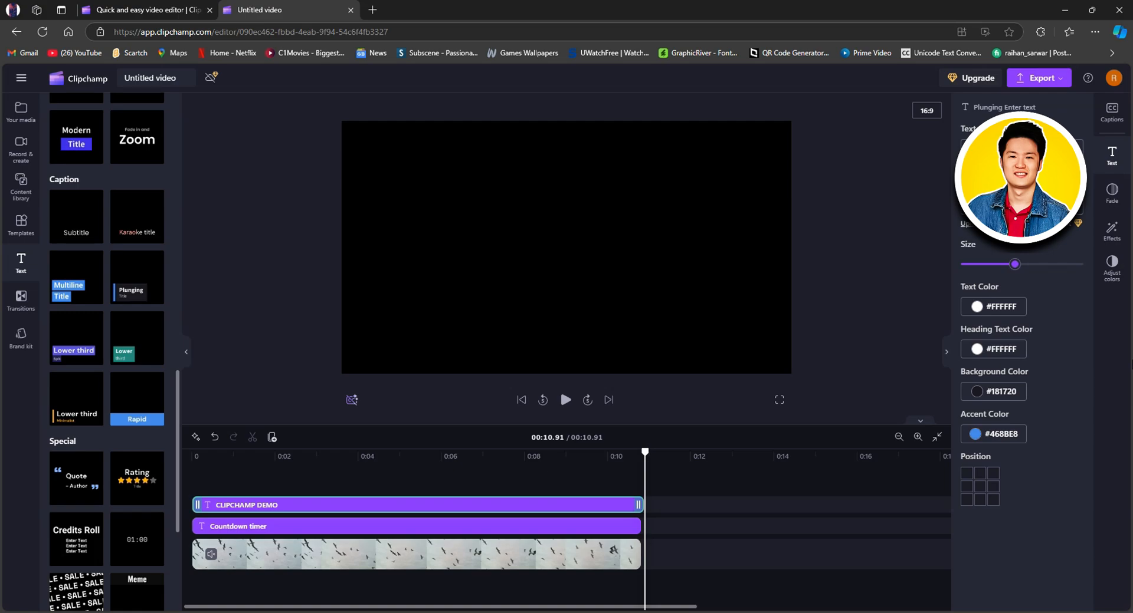